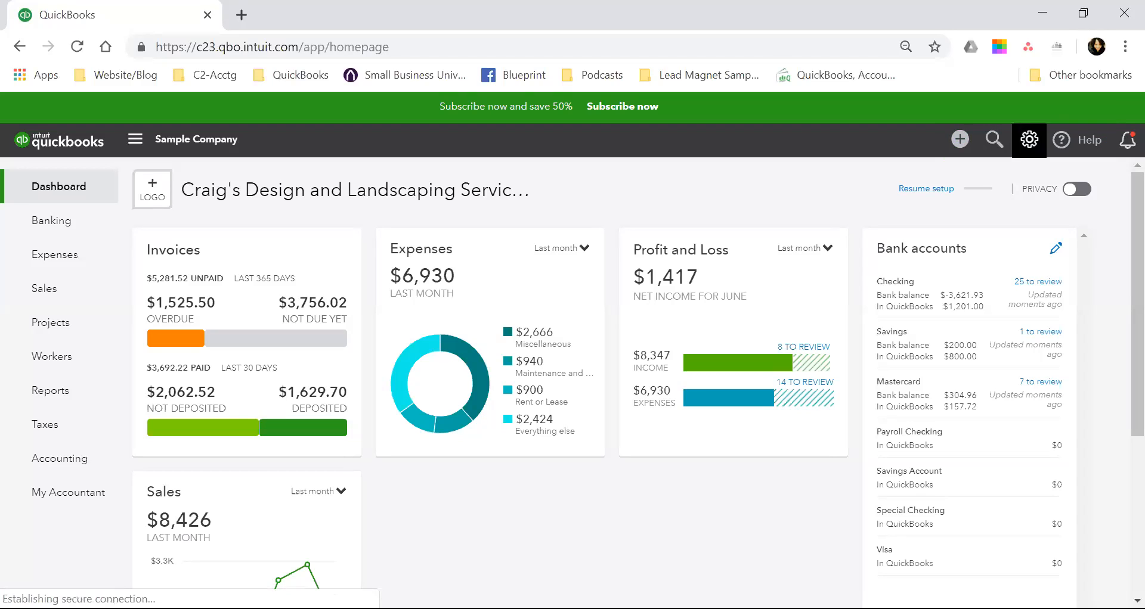
Open the Recurring Transactions list from the company's overview of all lists.
click(1030, 140)
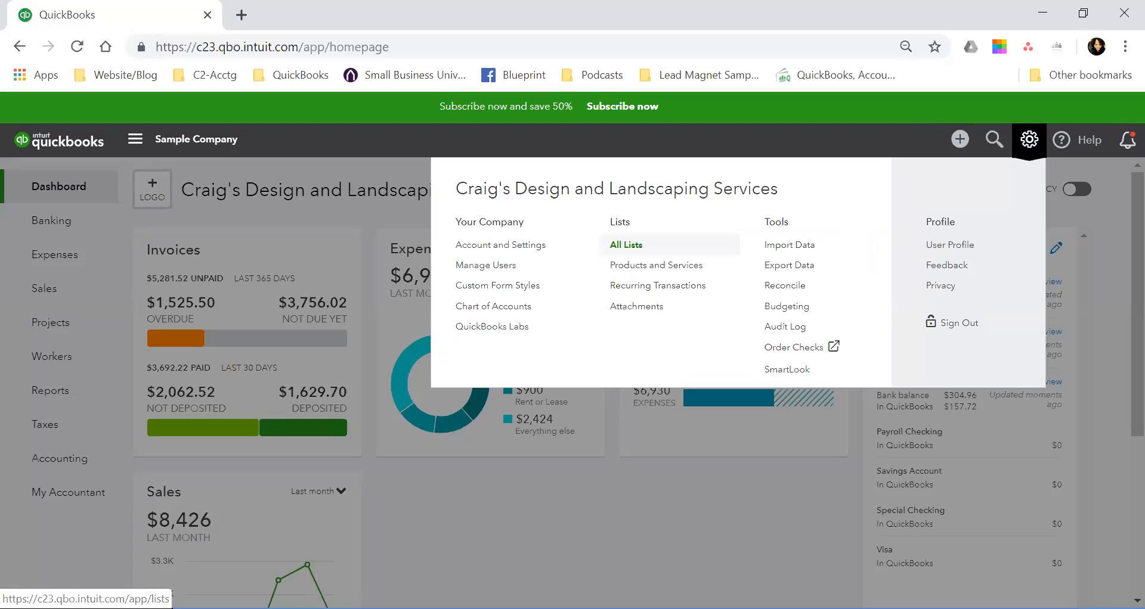
click(626, 244)
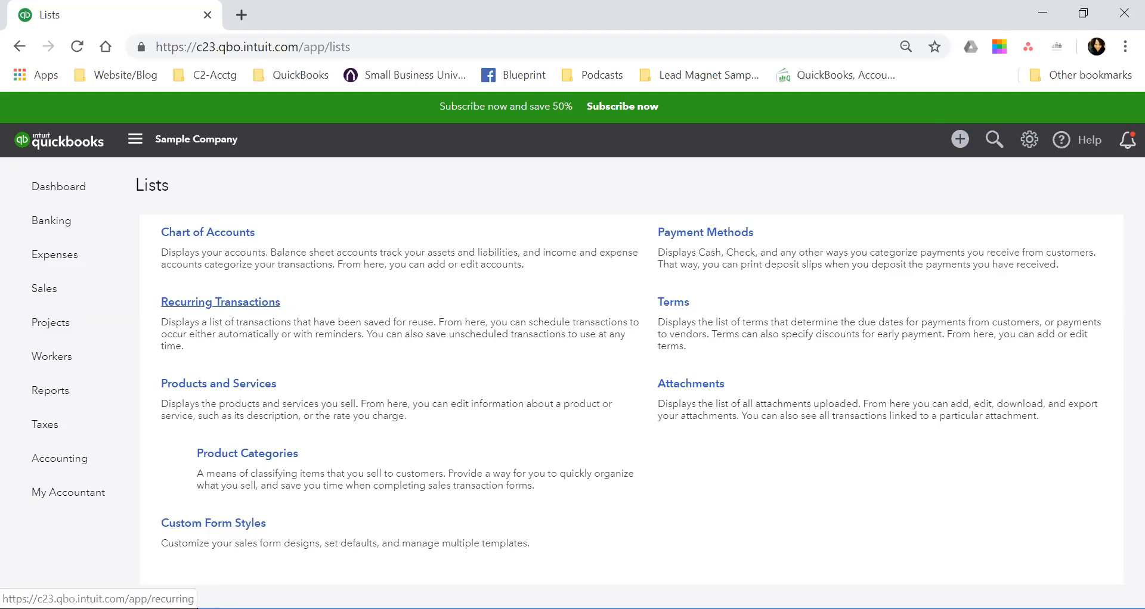
click(221, 302)
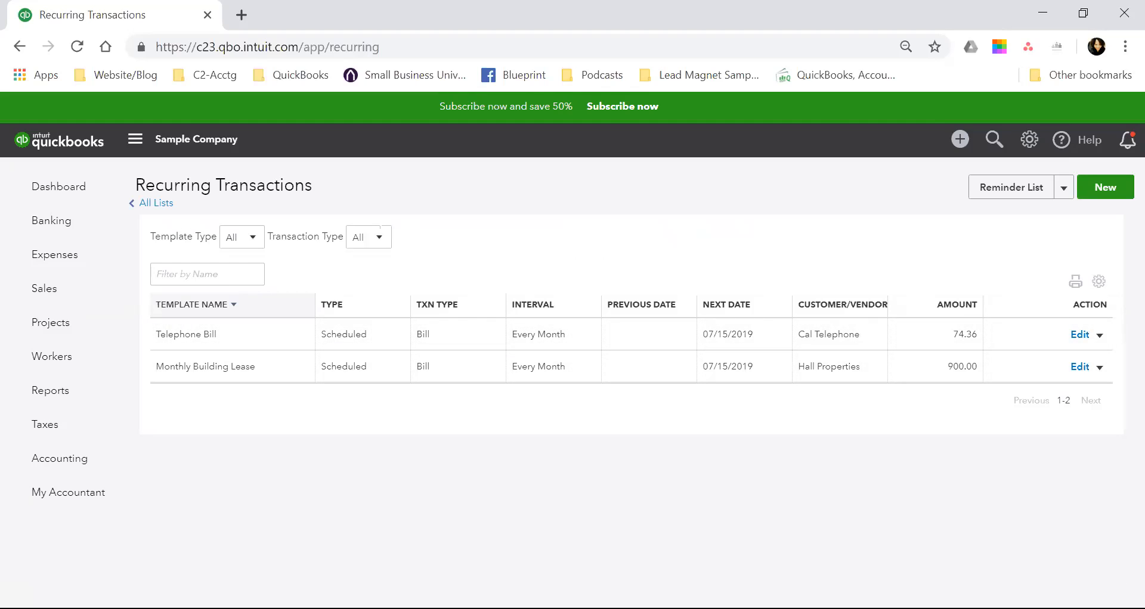
click(1063, 187)
click(1004, 215)
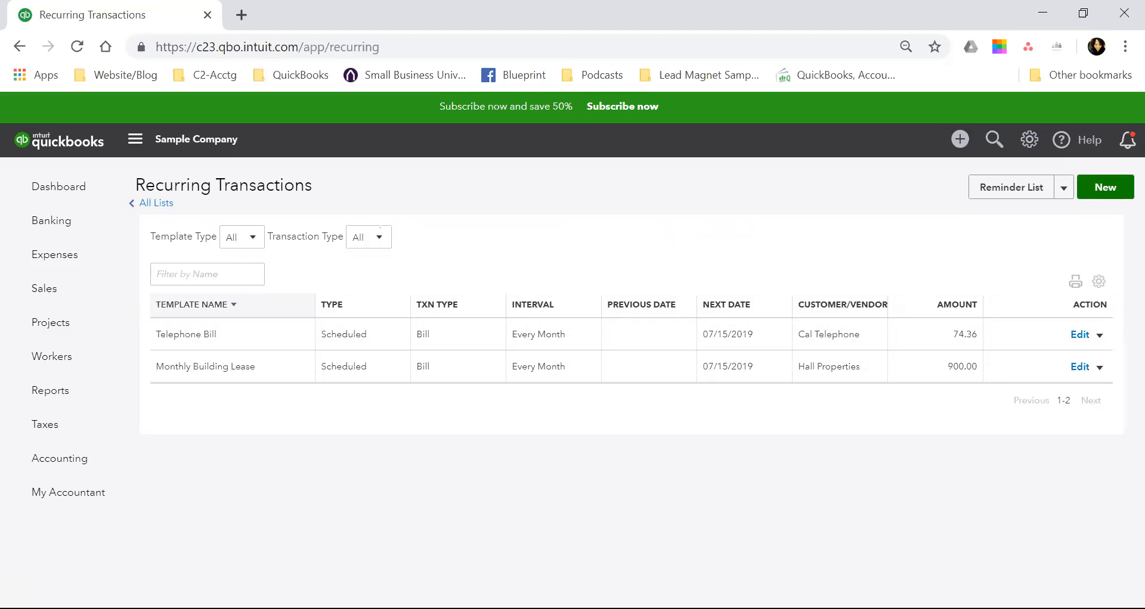
Start a new recurring transaction template with Expense as the transaction type.
click(1105, 187)
click(515, 355)
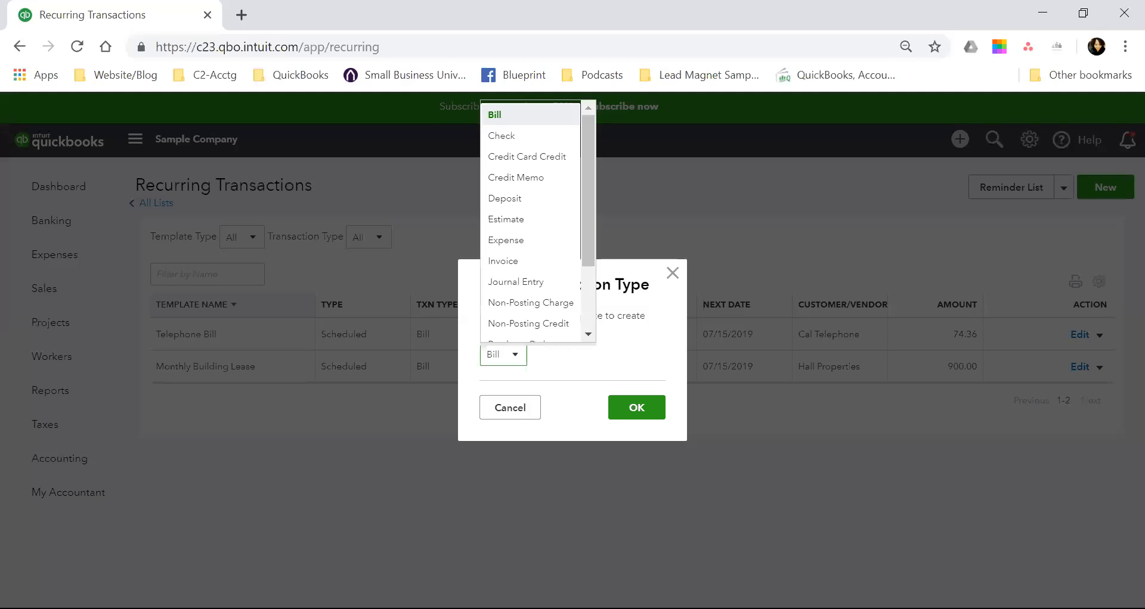
scroll(588, 318, down, 2)
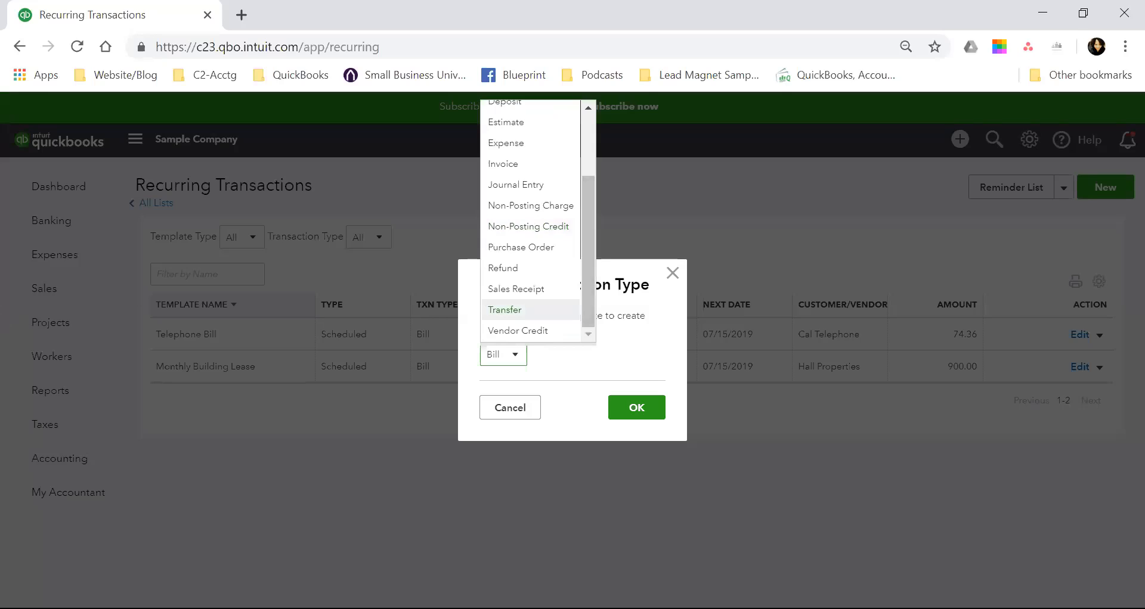
scroll(530, 301, up, 3)
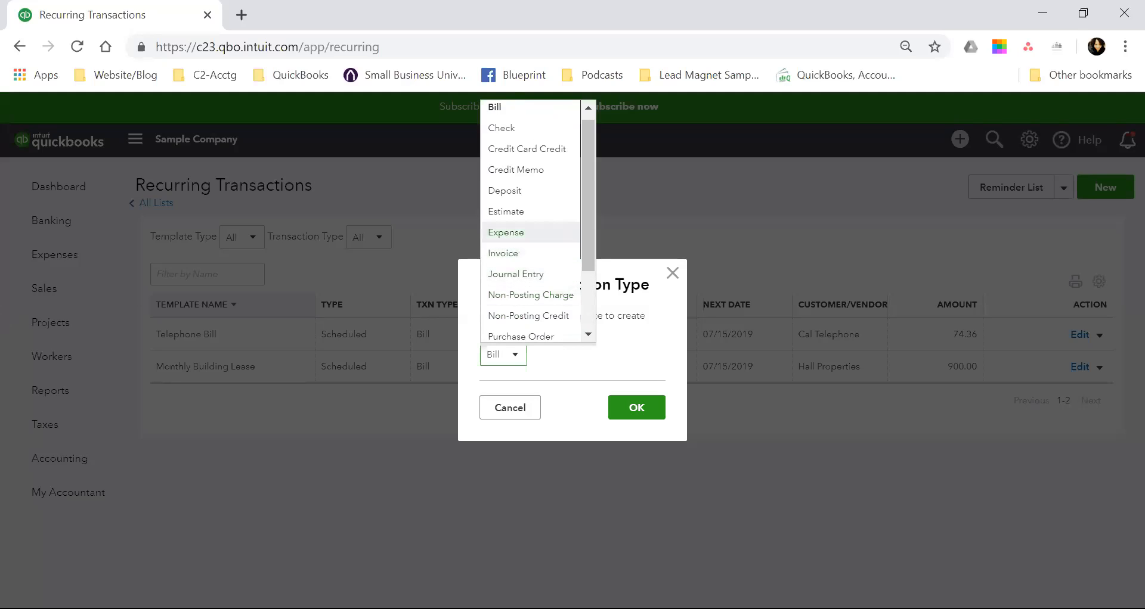
click(505, 232)
click(636, 407)
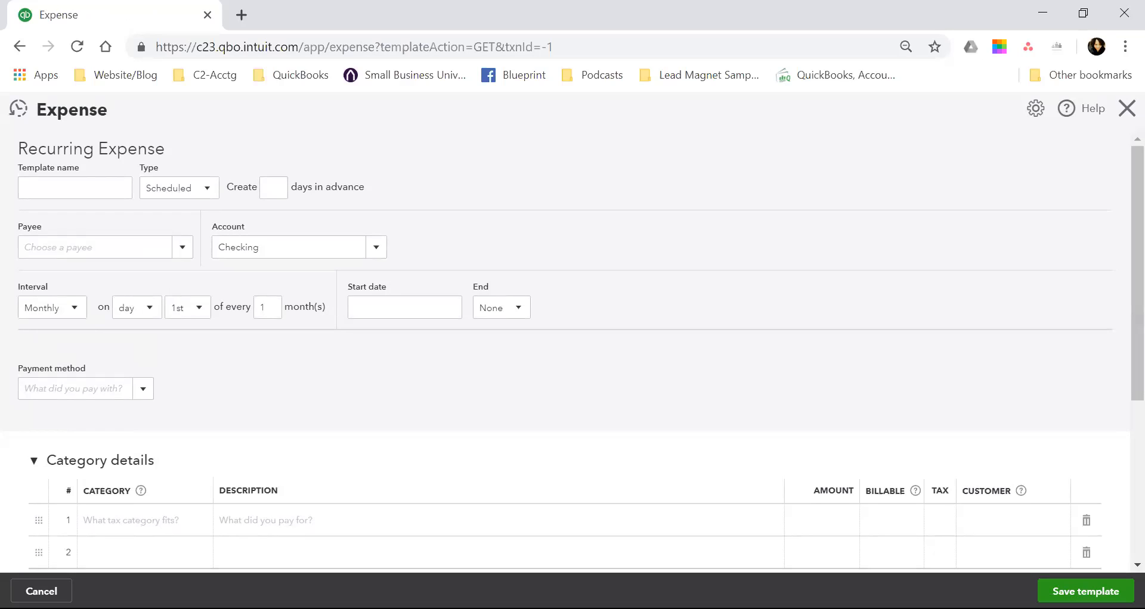
Name the recurring expense template Internet.
click(74, 187)
text(Inter)
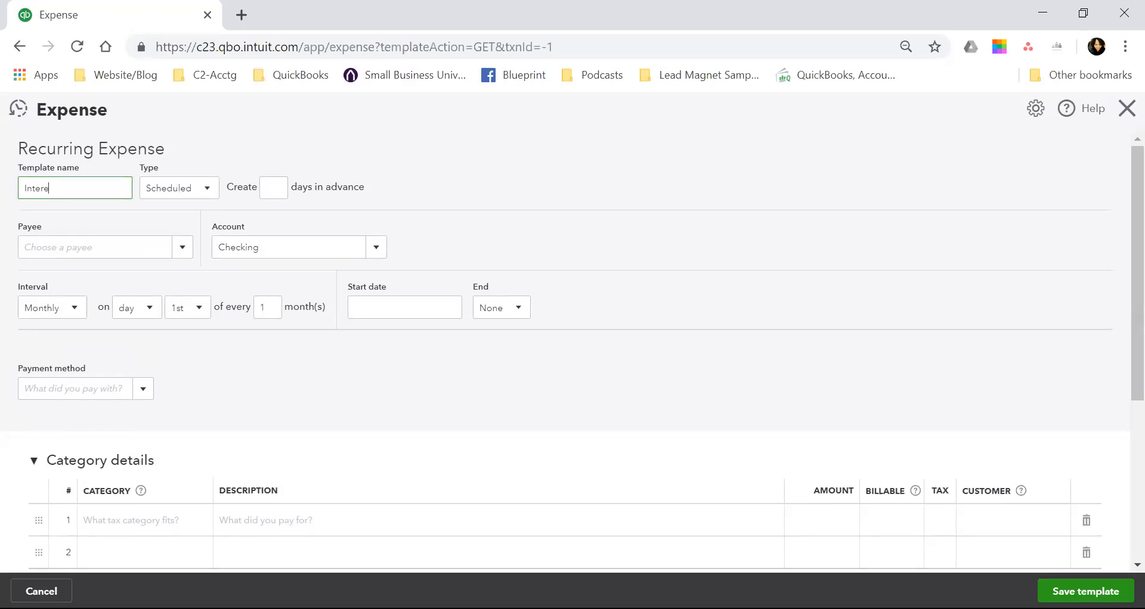
text(net)
key(Tab)
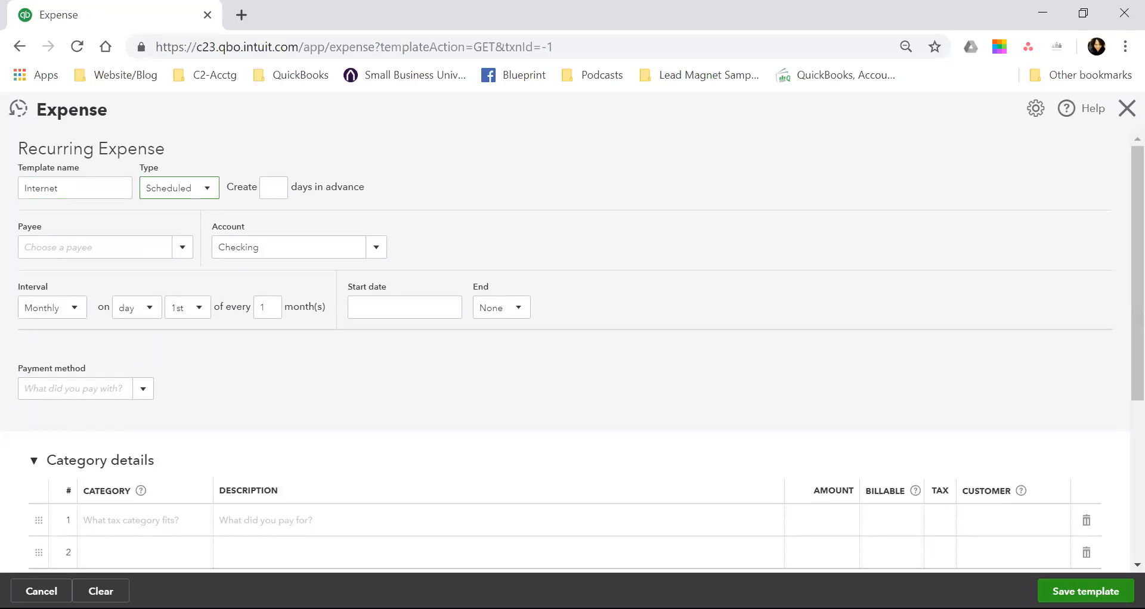
Review the template types, trying Unscheduled and returning the type to Scheduled.
click(207, 188)
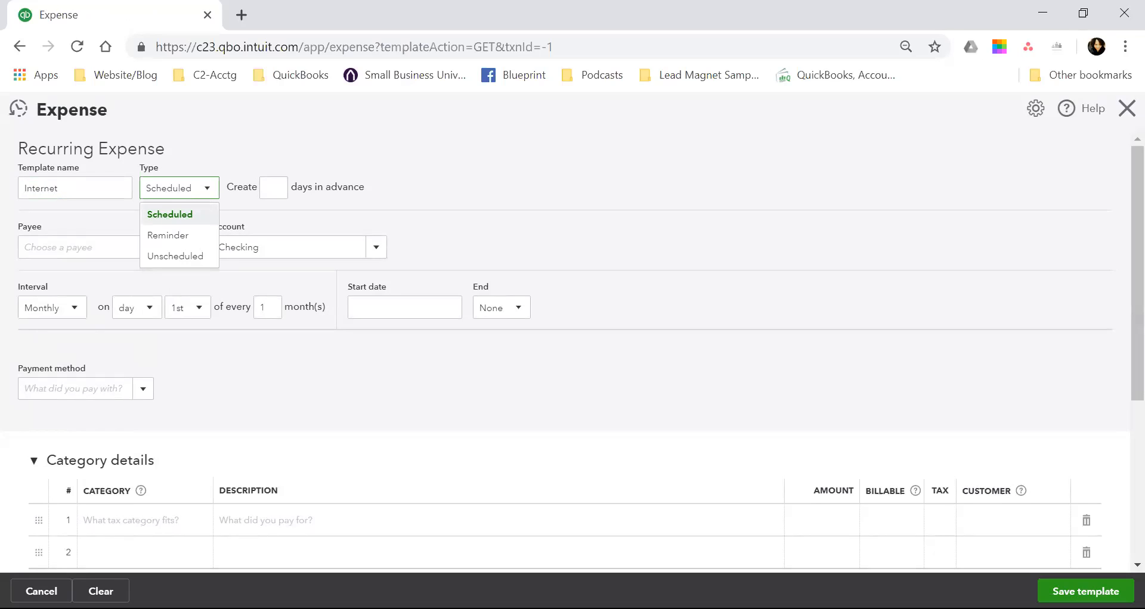
key(Down)
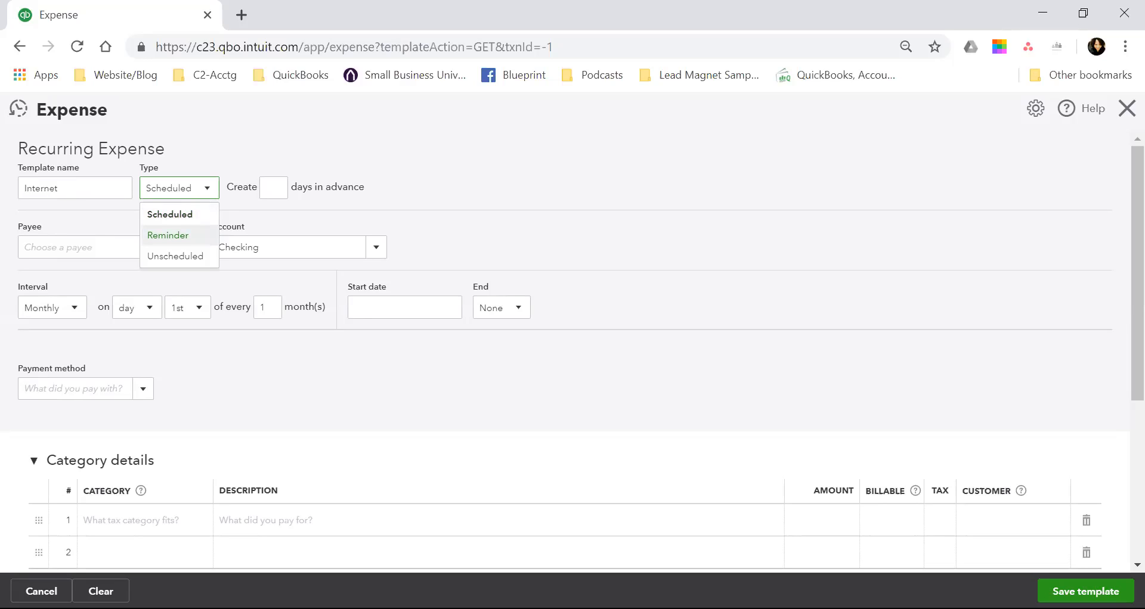
key(Down)
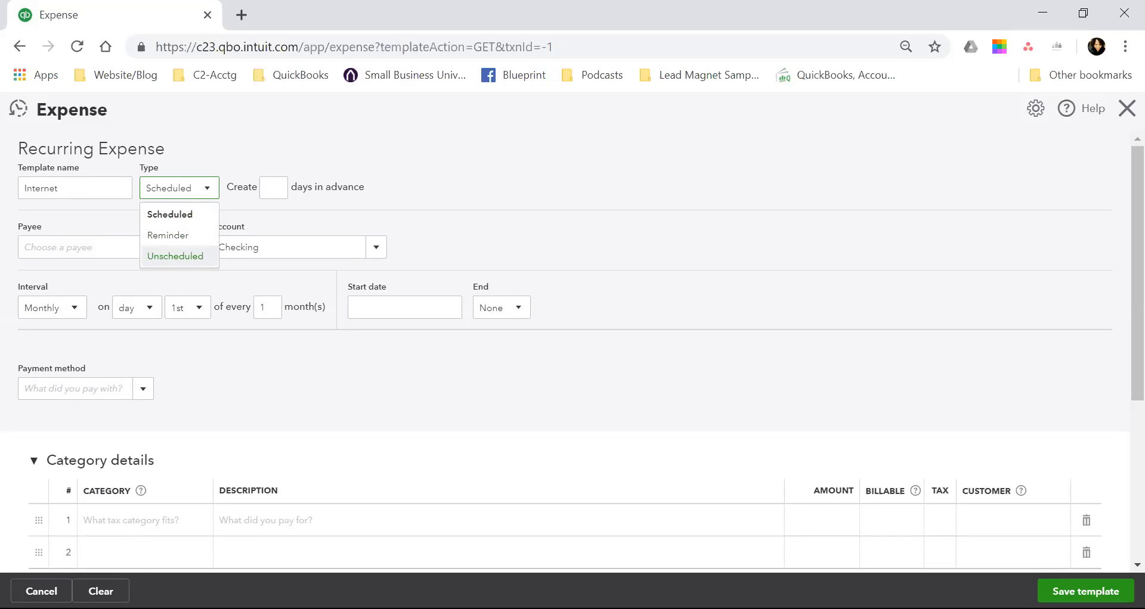
click(175, 257)
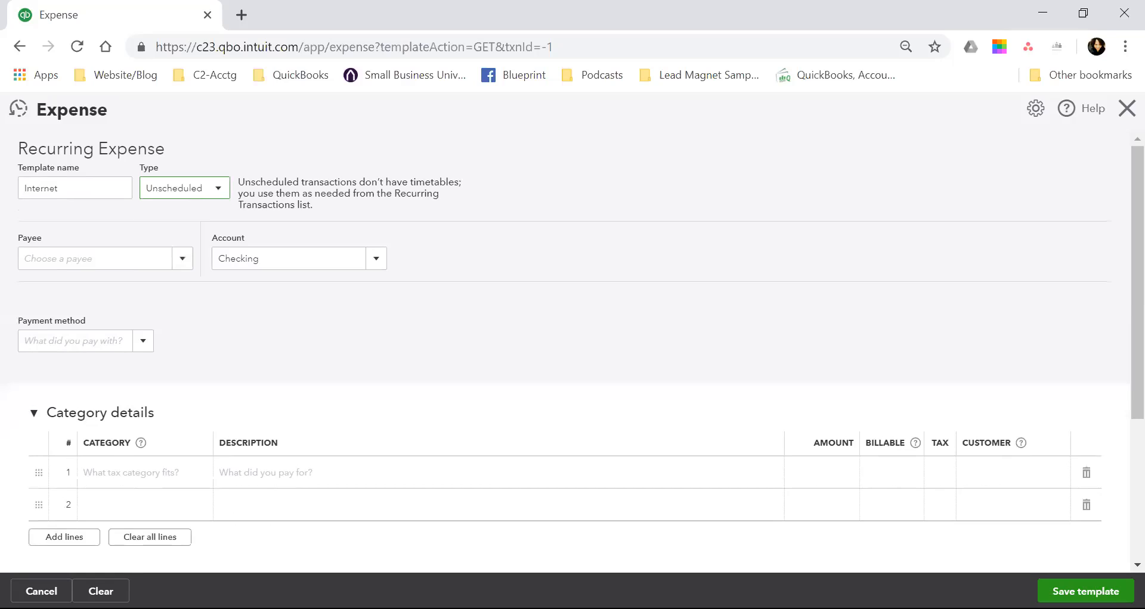
click(185, 188)
click(179, 213)
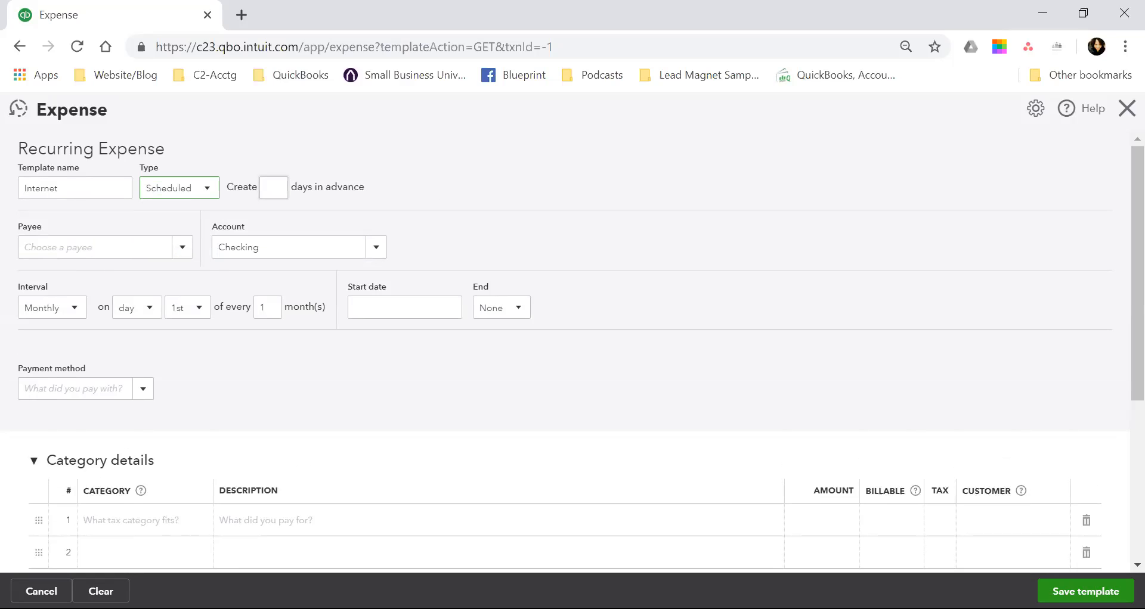
Set the expense to be created 0 days in advance and choose Cal Telephone as the payee.
click(274, 188)
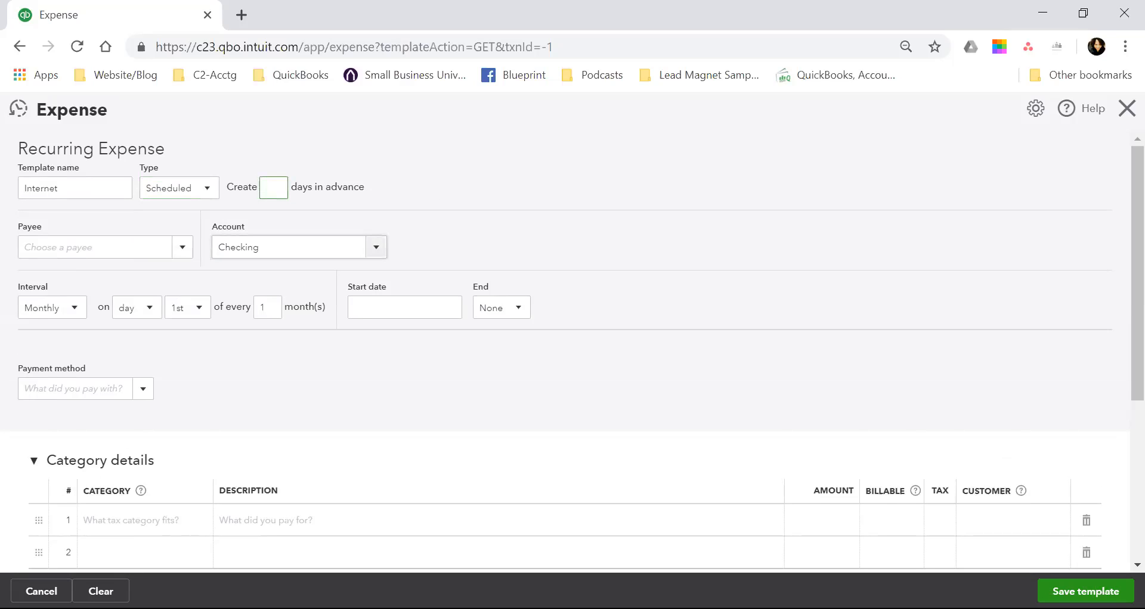
text(0)
click(96, 247)
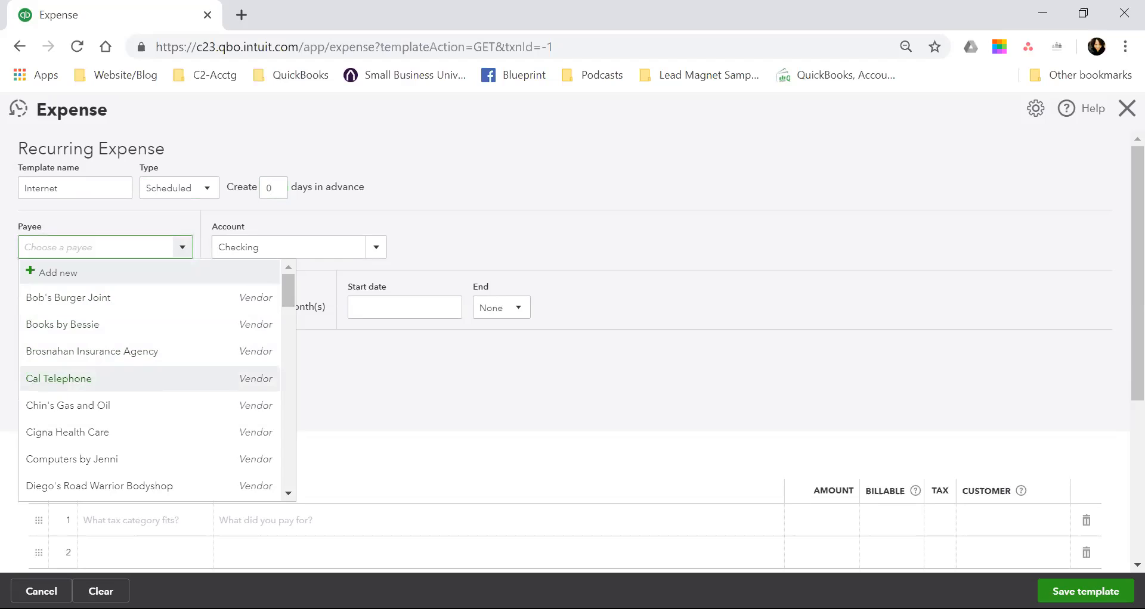
click(59, 379)
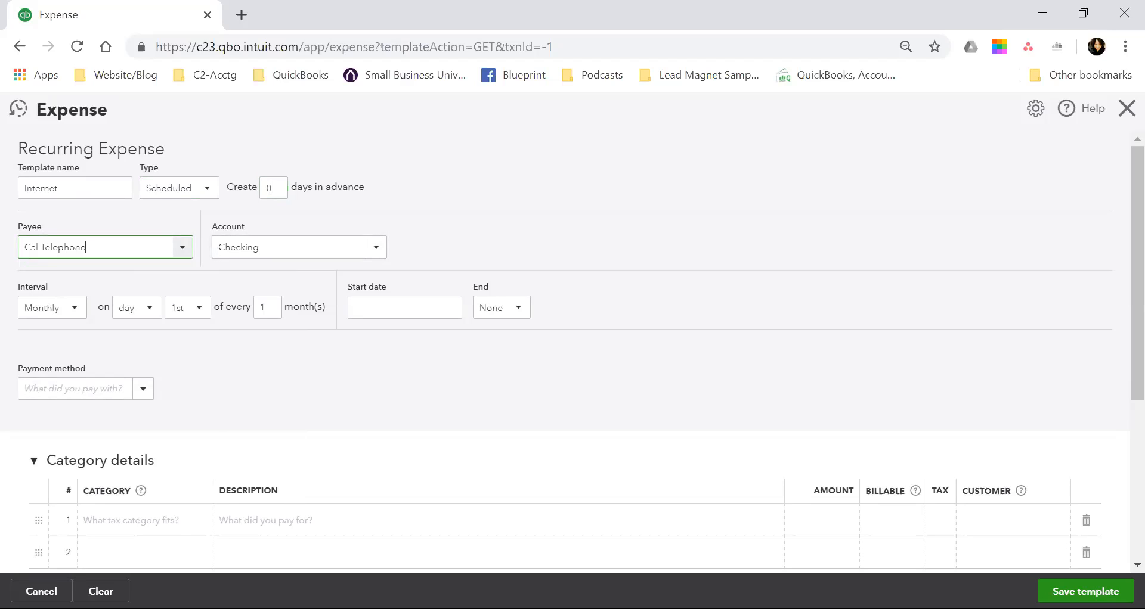
Schedule the monthly expense for the 5th day, with start date 08/05/2019 and End set to None.
click(199, 308)
click(183, 418)
click(406, 307)
click(450, 307)
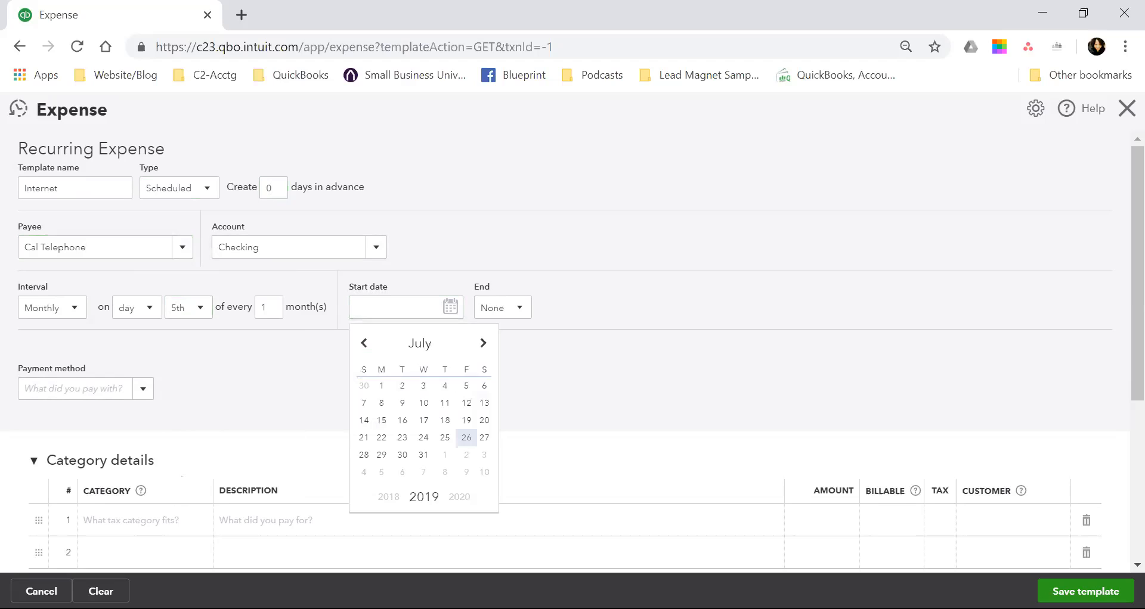
click(483, 343)
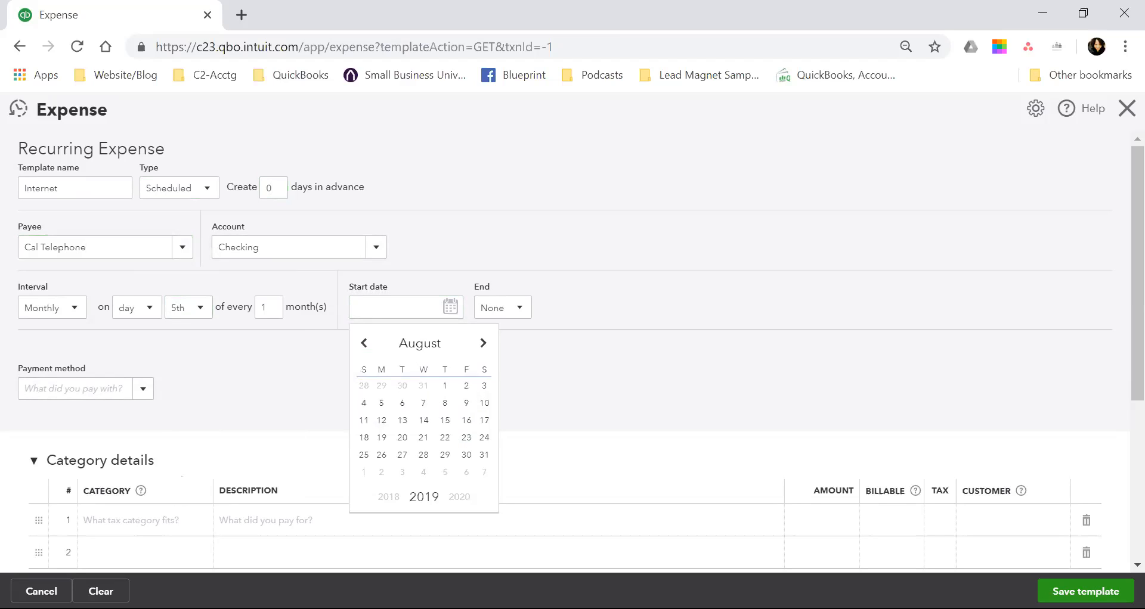
click(382, 403)
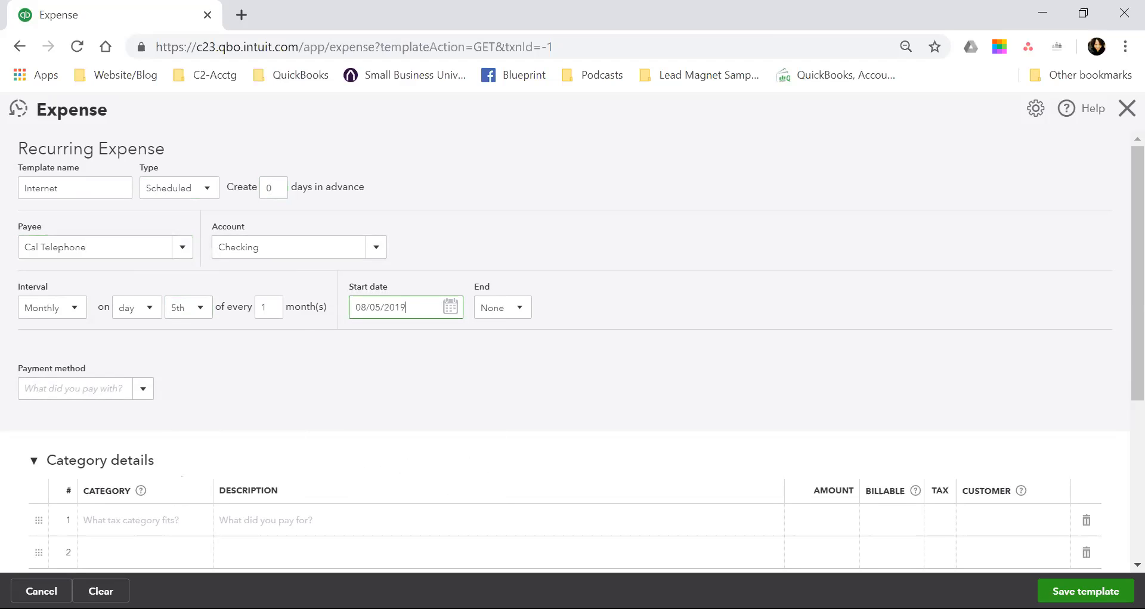
click(519, 308)
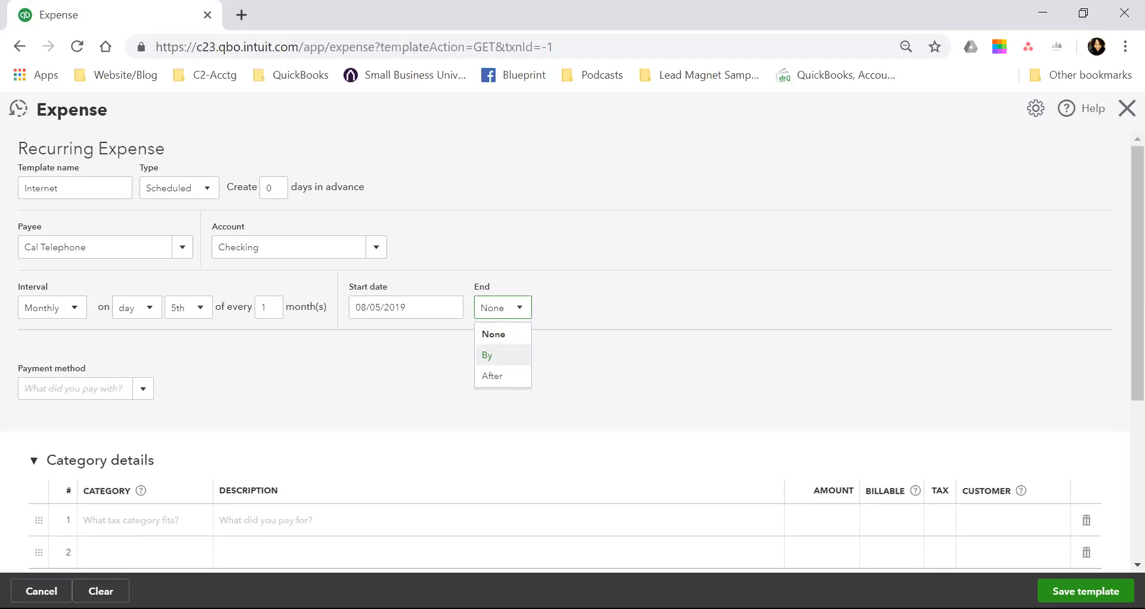
click(494, 334)
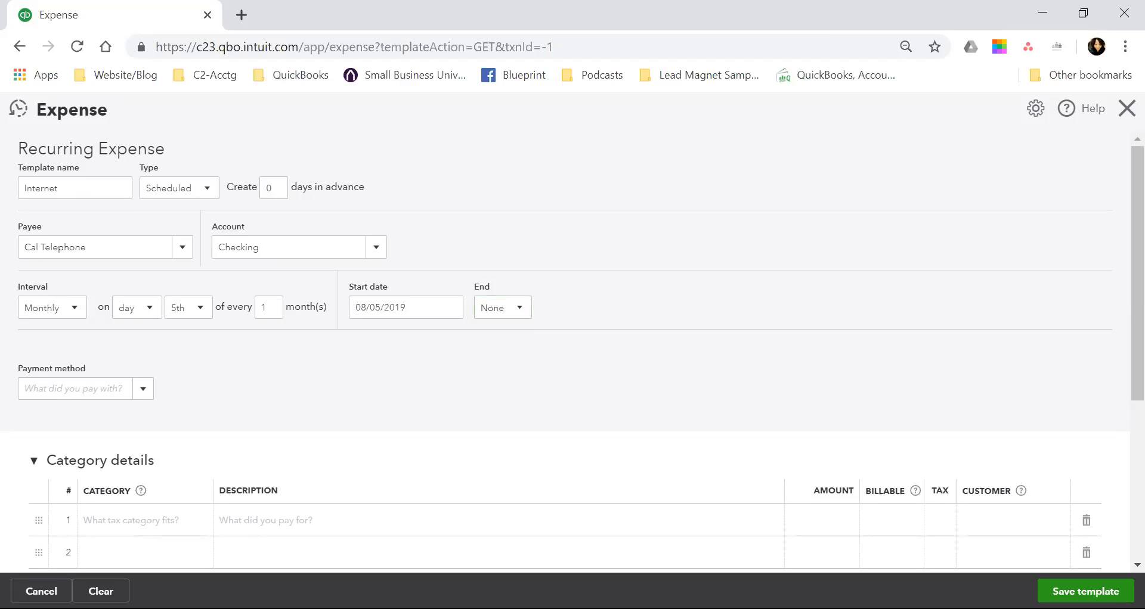
Set the payment method of the recurring expense to Cash.
scroll(572, 354, down, 2)
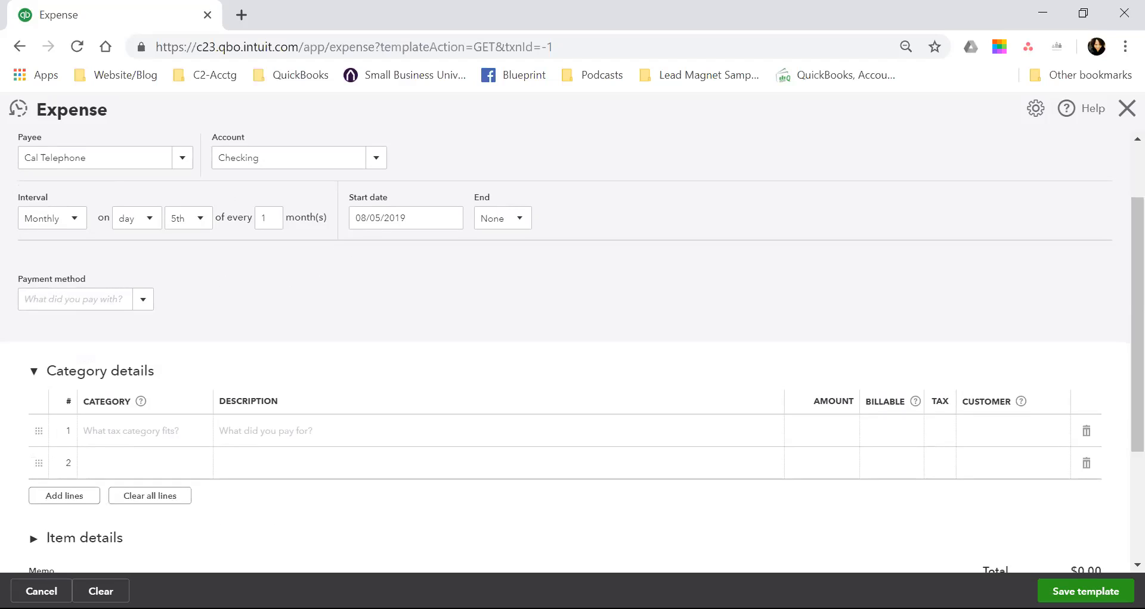
click(144, 299)
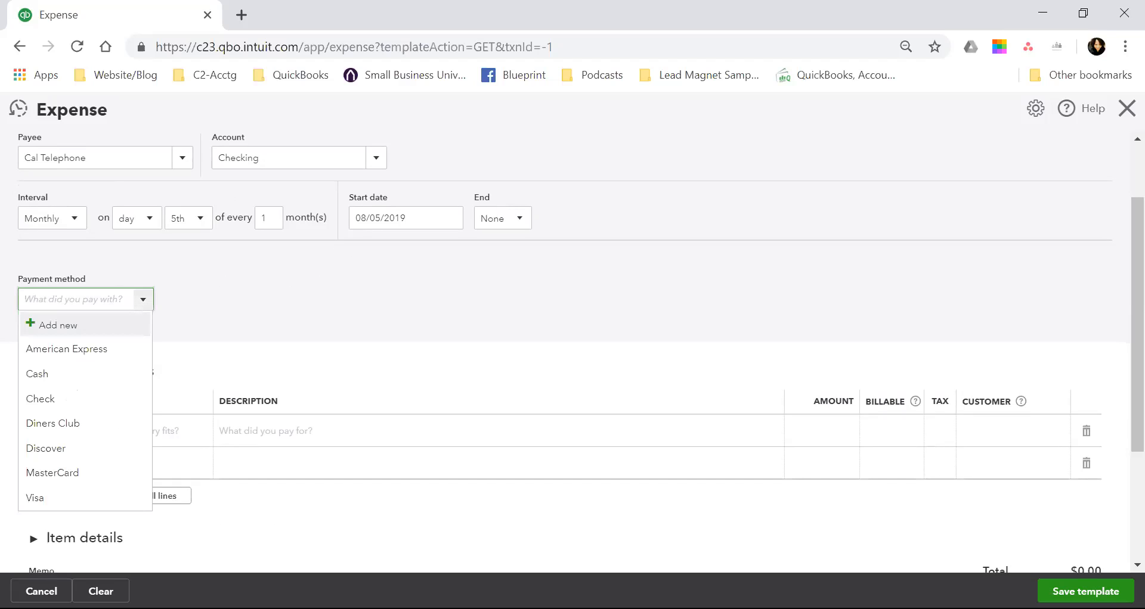
key(Down)
key(Down)
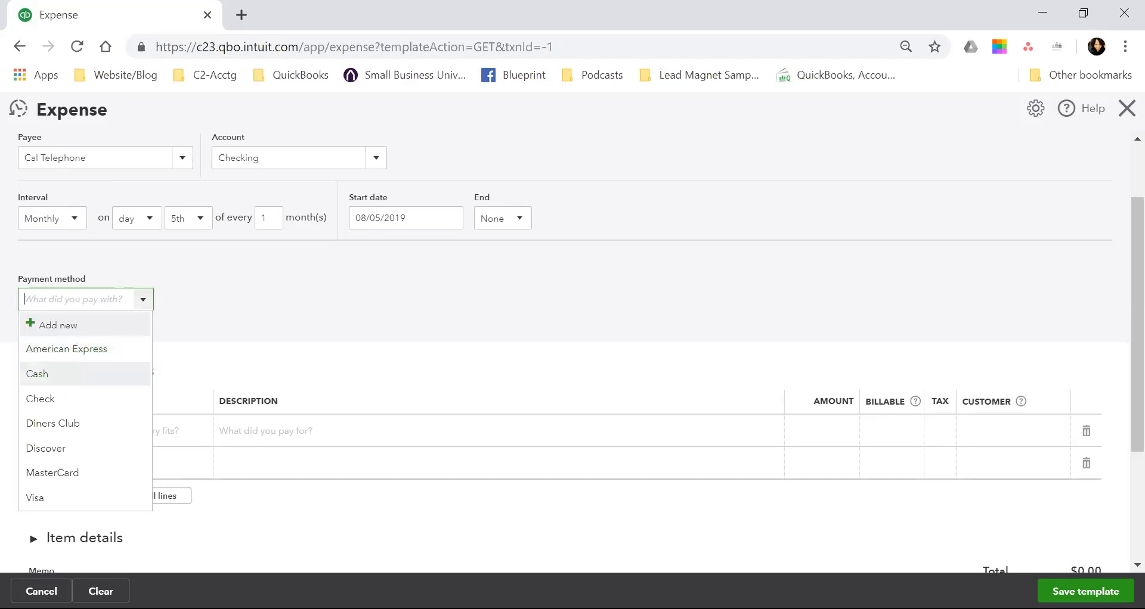
key(Return)
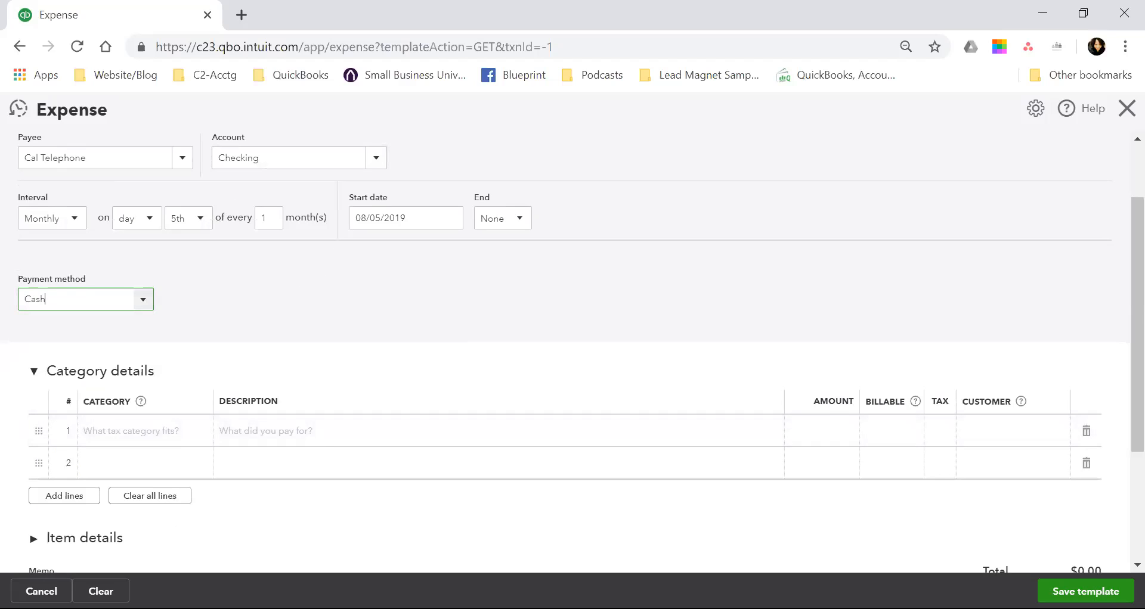
Search the categories for "inter" on the first category details line and clear the search text.
scroll(573, 352, down, 2)
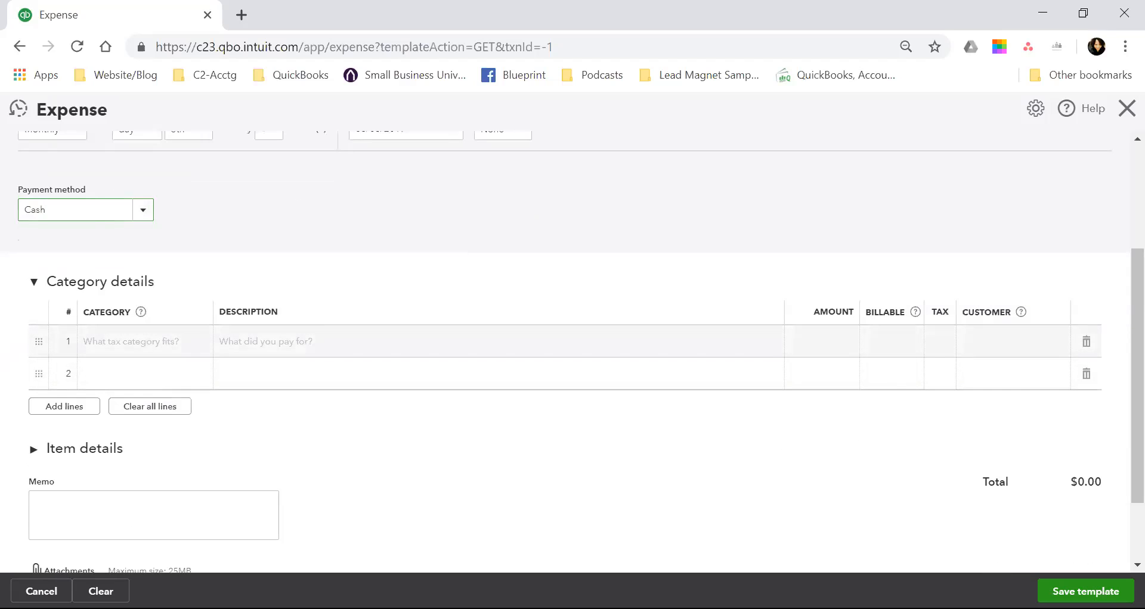
click(149, 341)
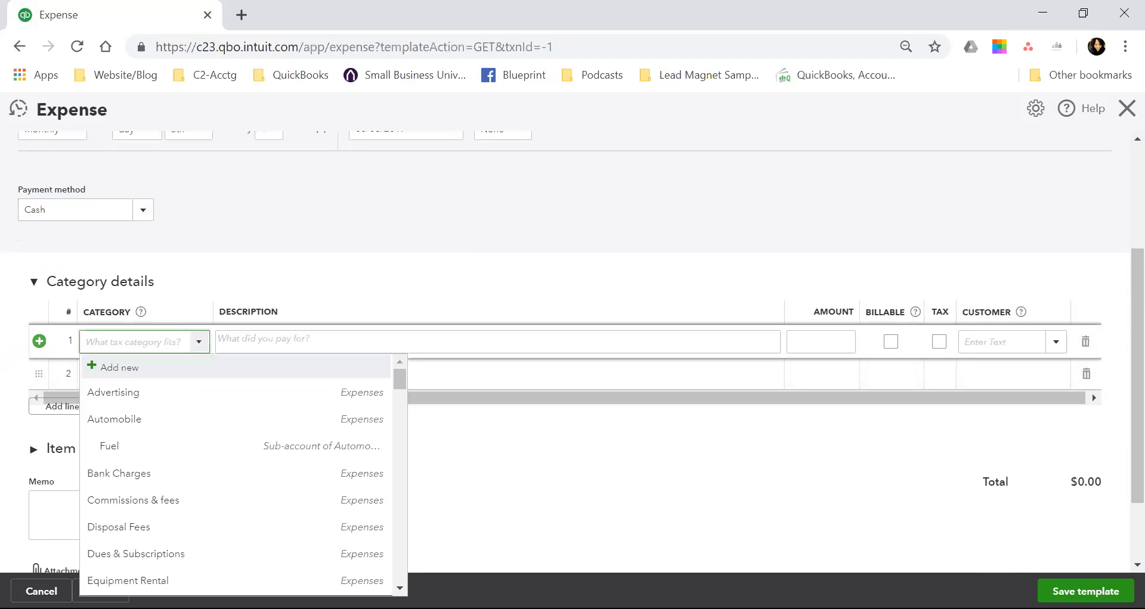
text(in)
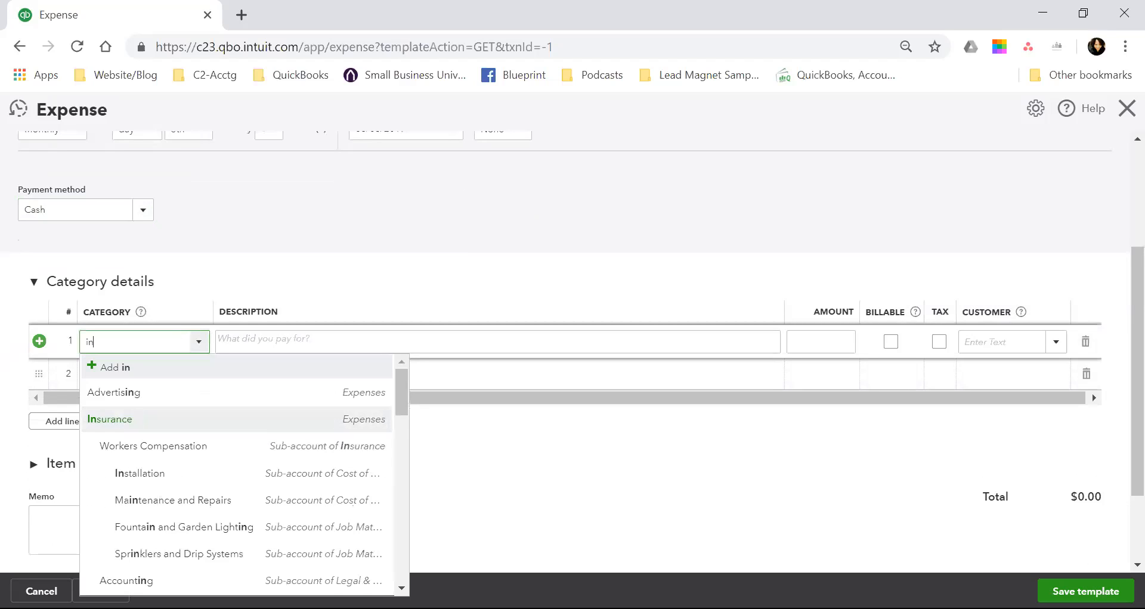
text(ter)
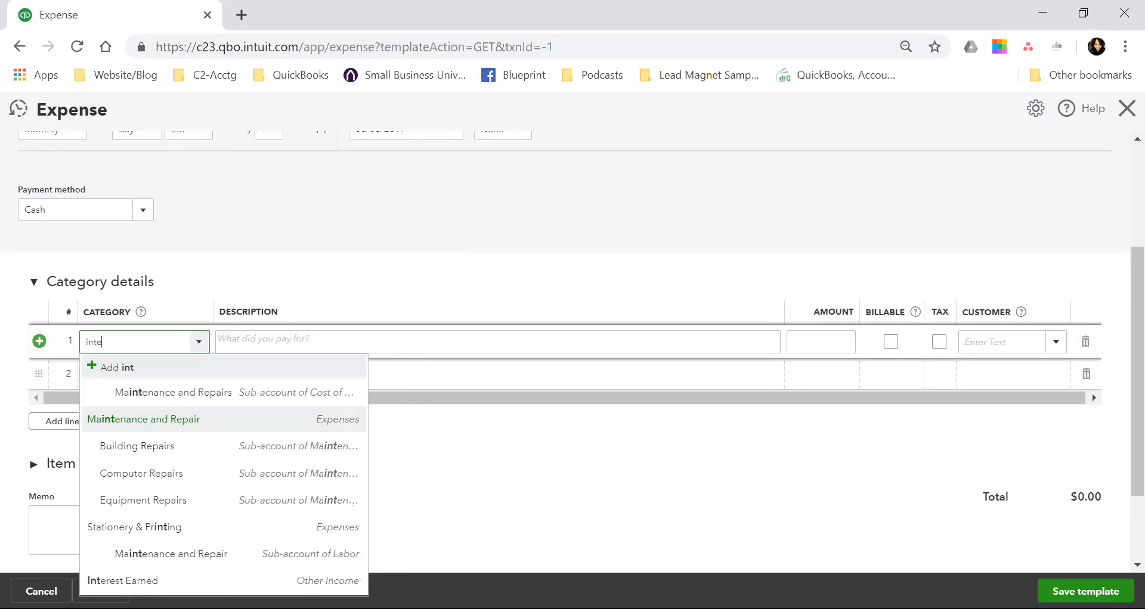
key(BackSpace)
key(BackSpace)
key(BackSpace)
key(BackSpace)
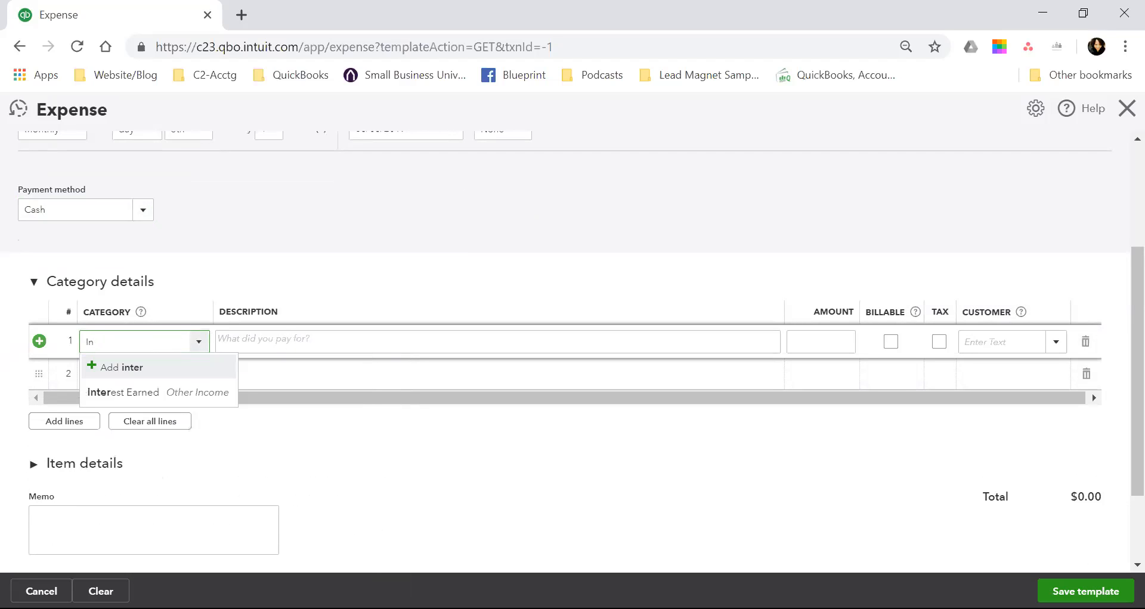
text(In)
key(BackSpace)
key(BackSpace)
key(BackSpace)
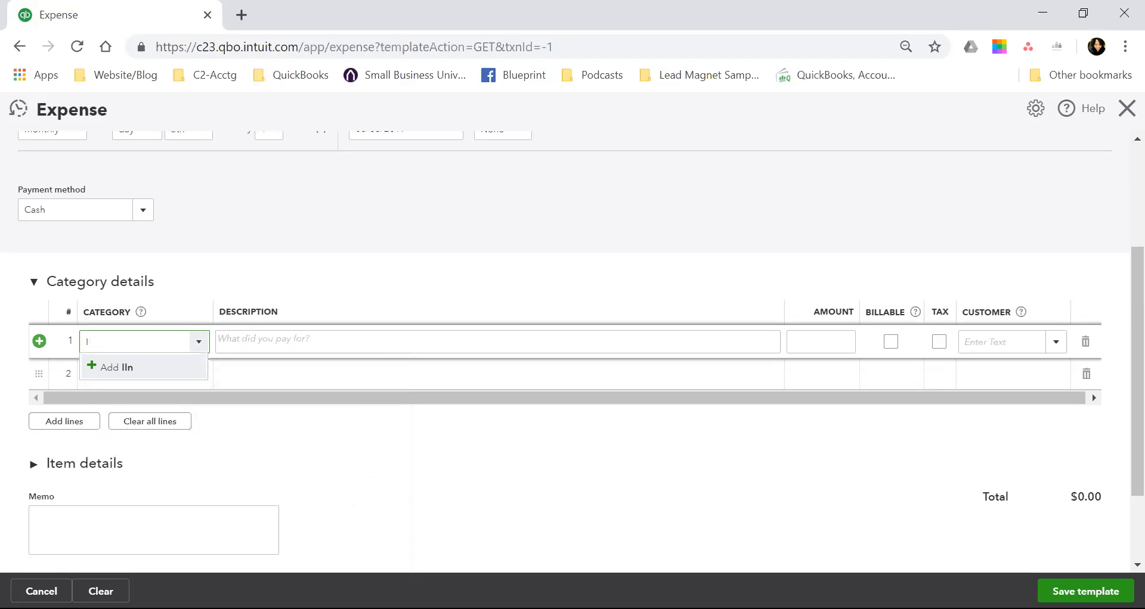
Set the category of the first category details line to Utilities.
text(Unt)
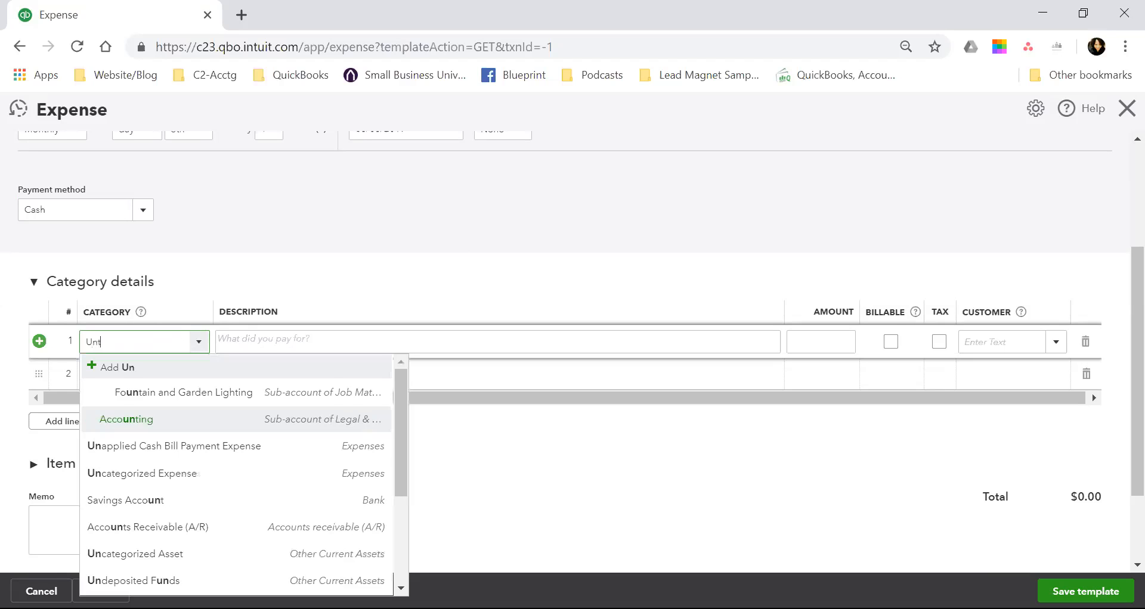
key(BackSpace)
key(BackSpace)
text(U)
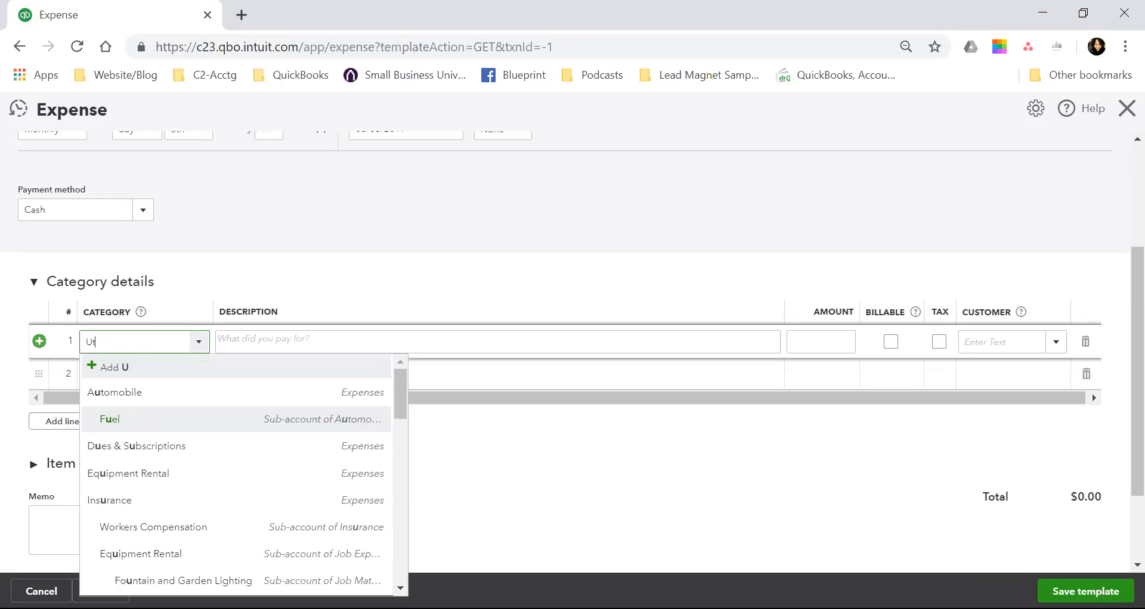
text(t)
key(Down)
key(Down)
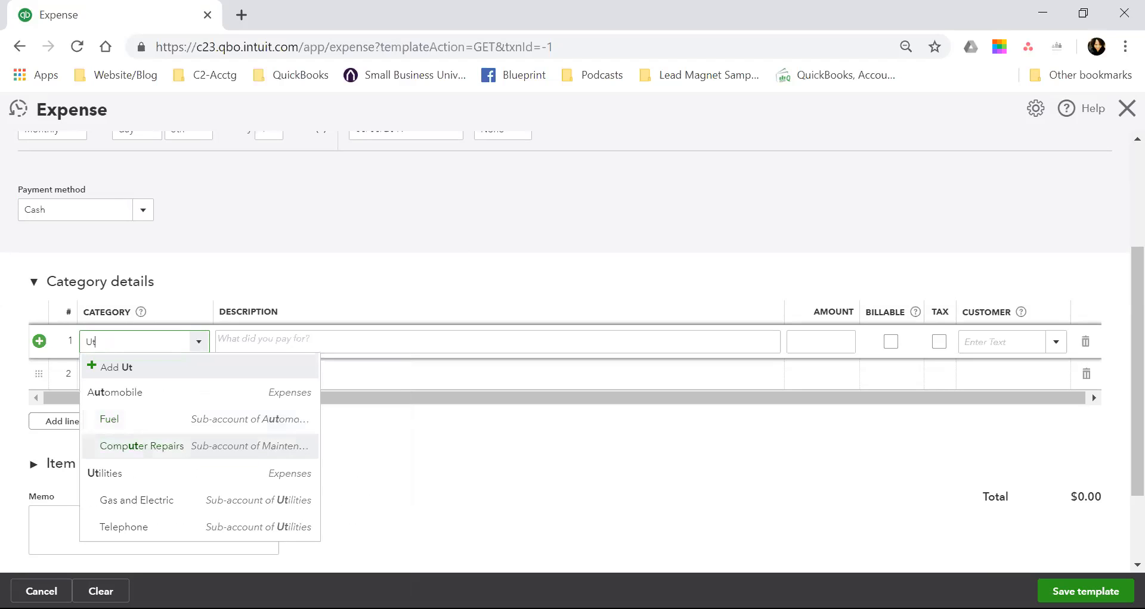
key(Return)
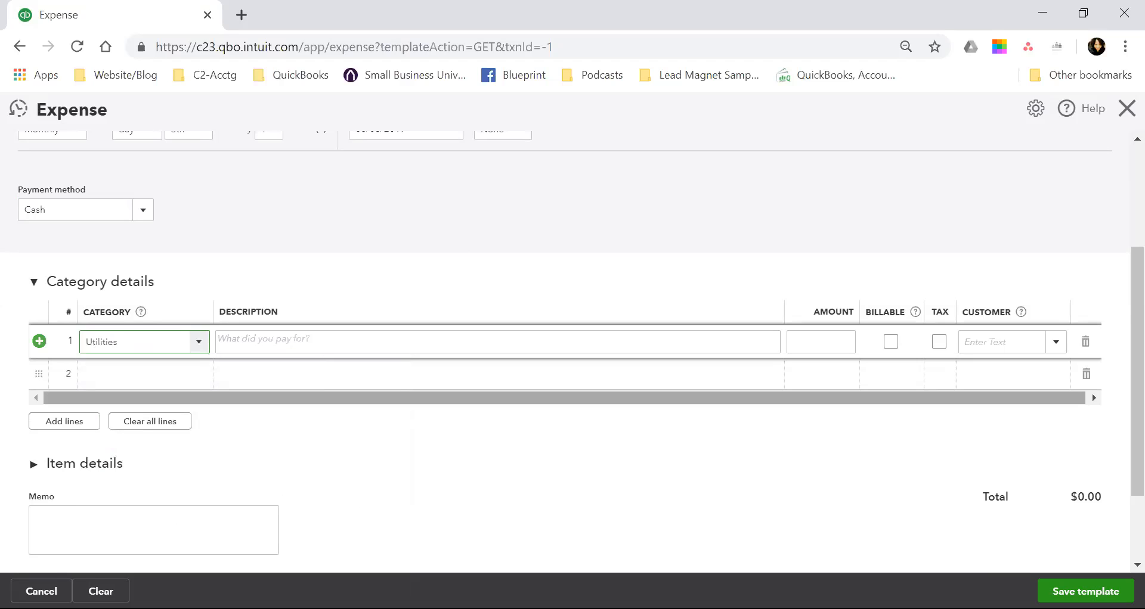
Enter Internet as the description of the Utilities line.
click(497, 342)
text(Internet)
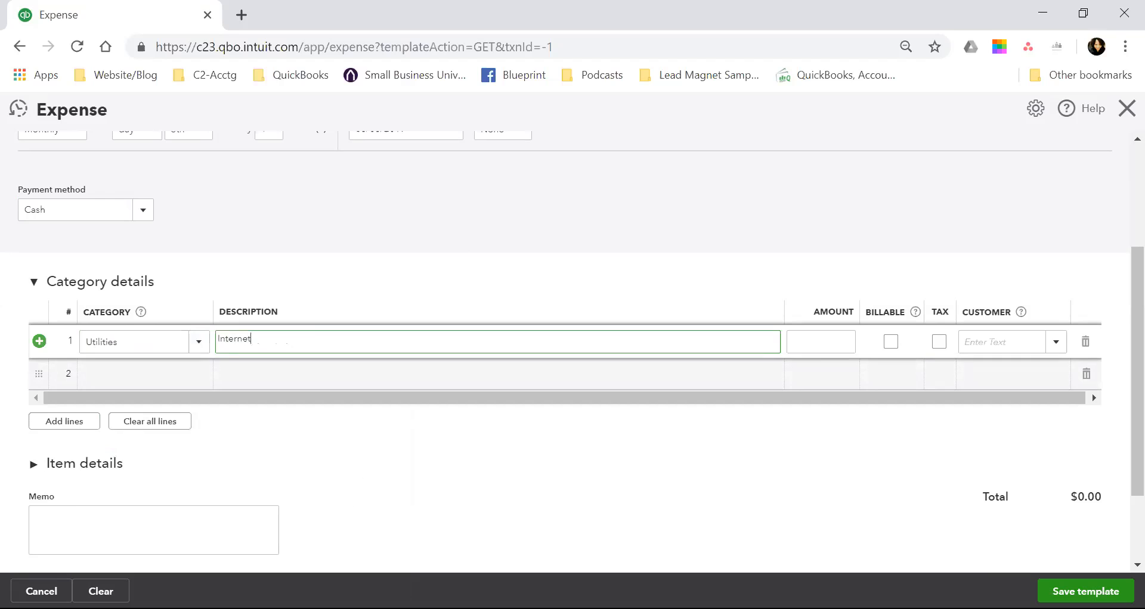
key(Tab)
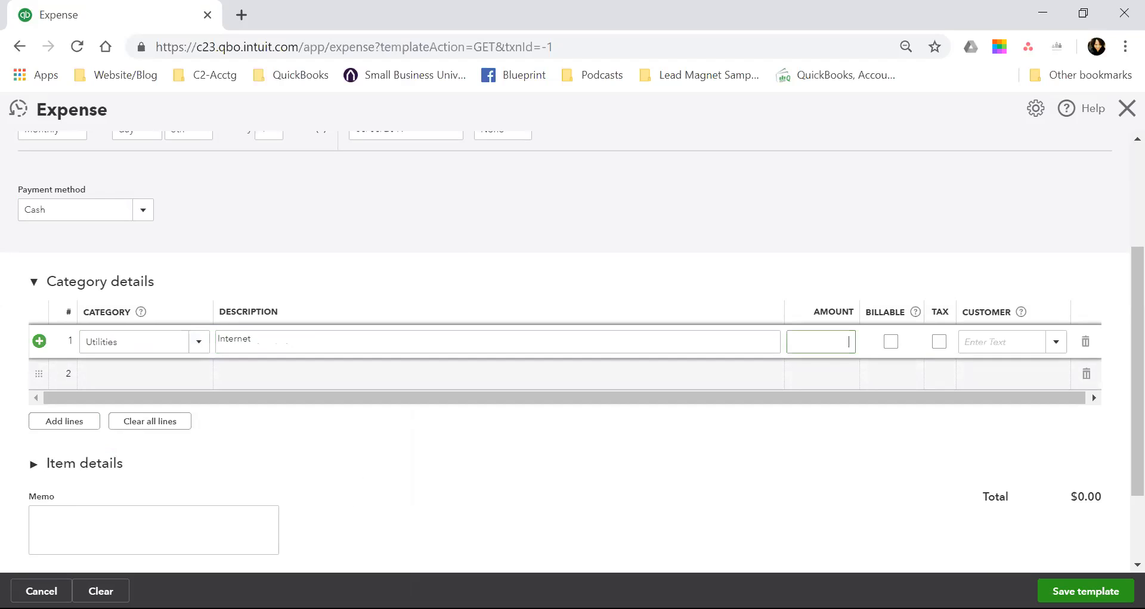
Set the Utilities line's amount to 75.00 and save the recurring expense template.
text(12)
key(BackSpace)
key(BackSpace)
text(75)
key(Tab)
key(Tab)
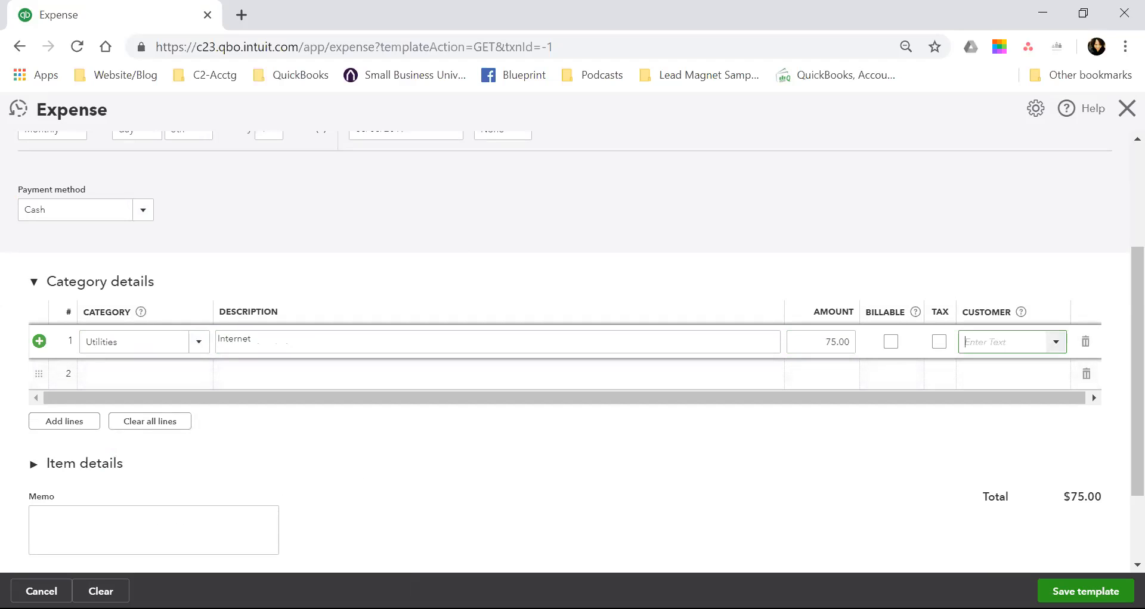
scroll(573, 358, down, 2)
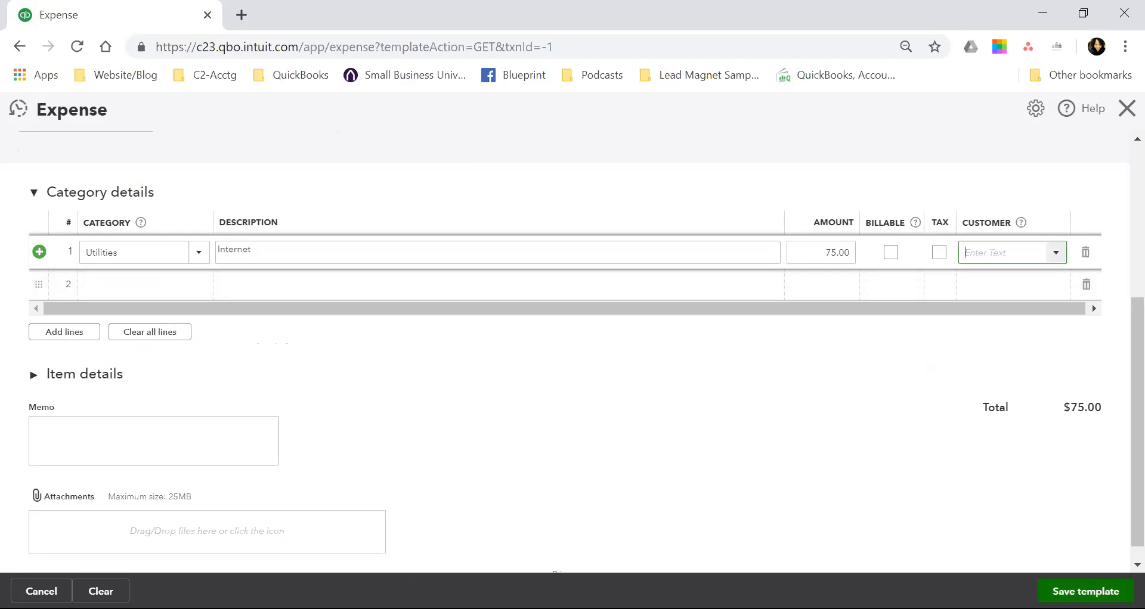
click(1086, 592)
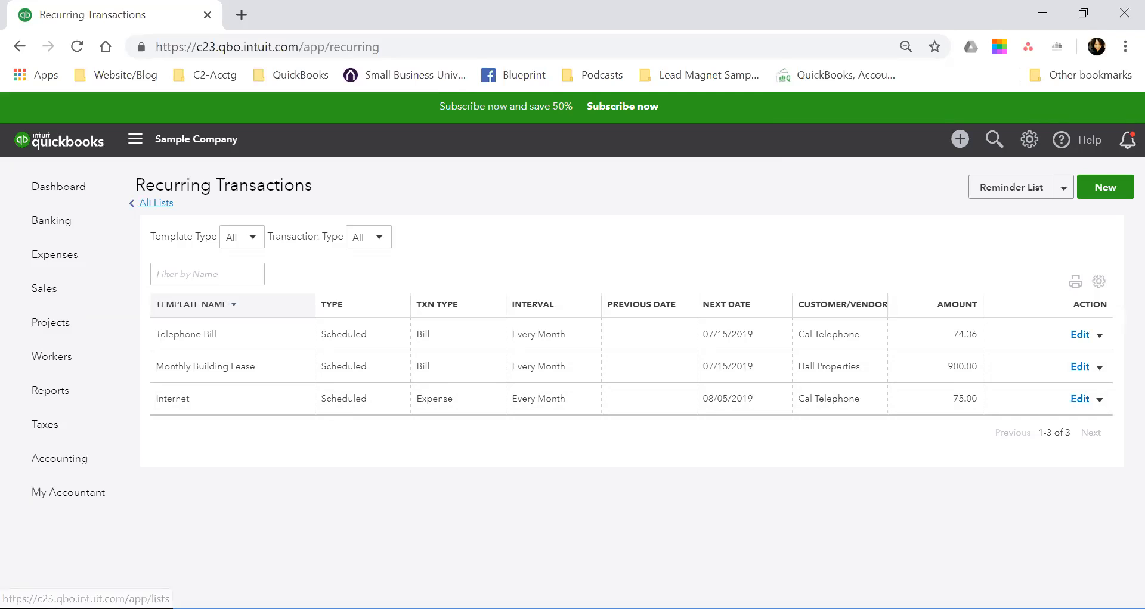
Open the Products and Services list from all lists and review its items, types, prices, costs and quantities across all categories.
click(156, 203)
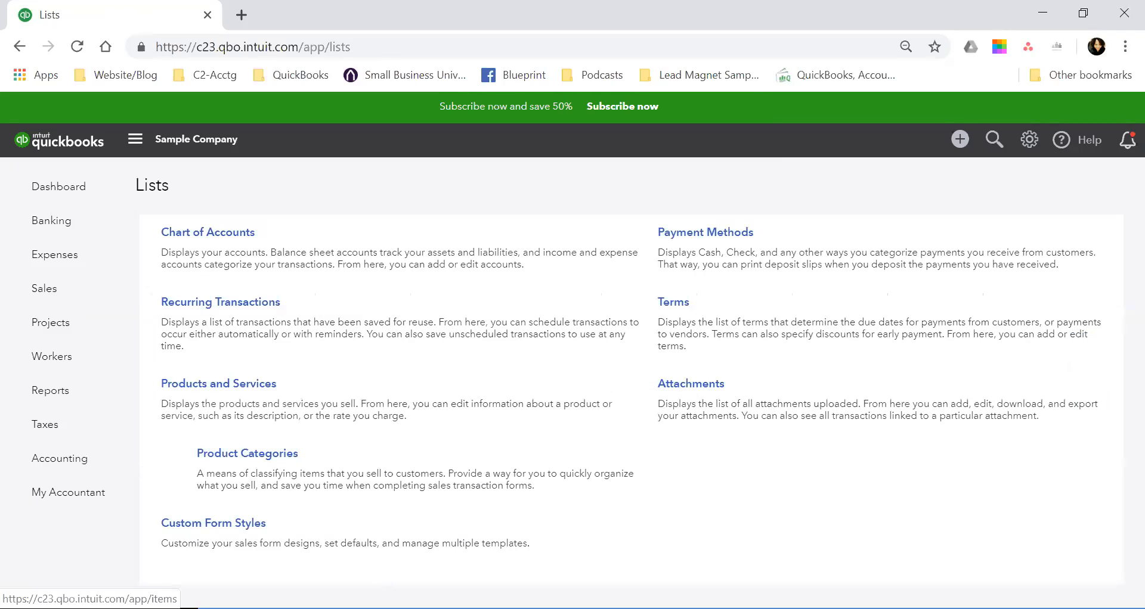
click(218, 384)
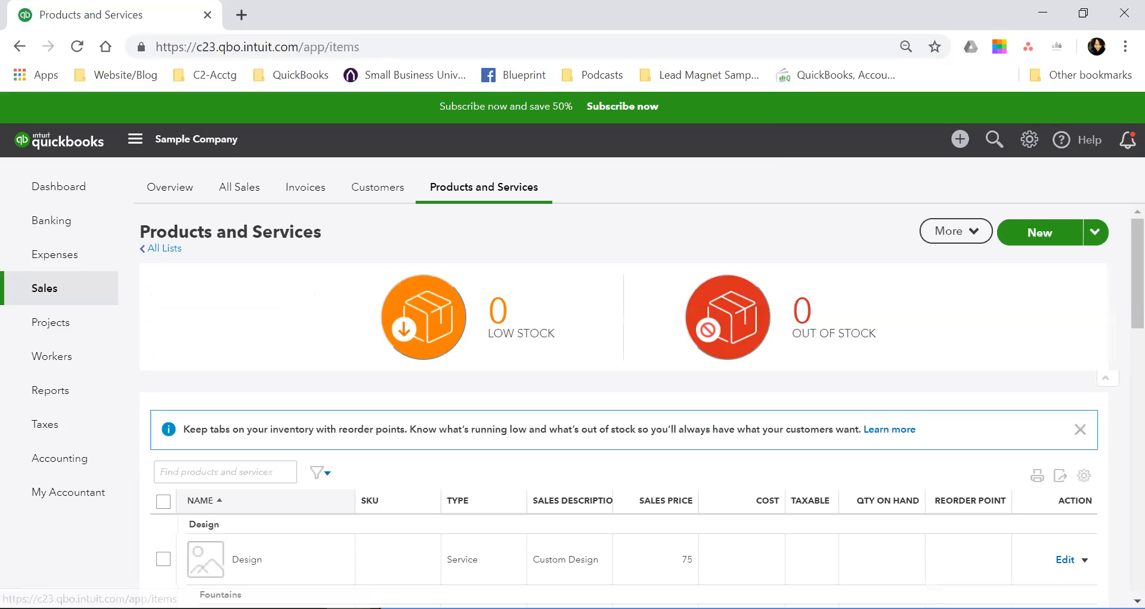
scroll(623, 406, down, 1)
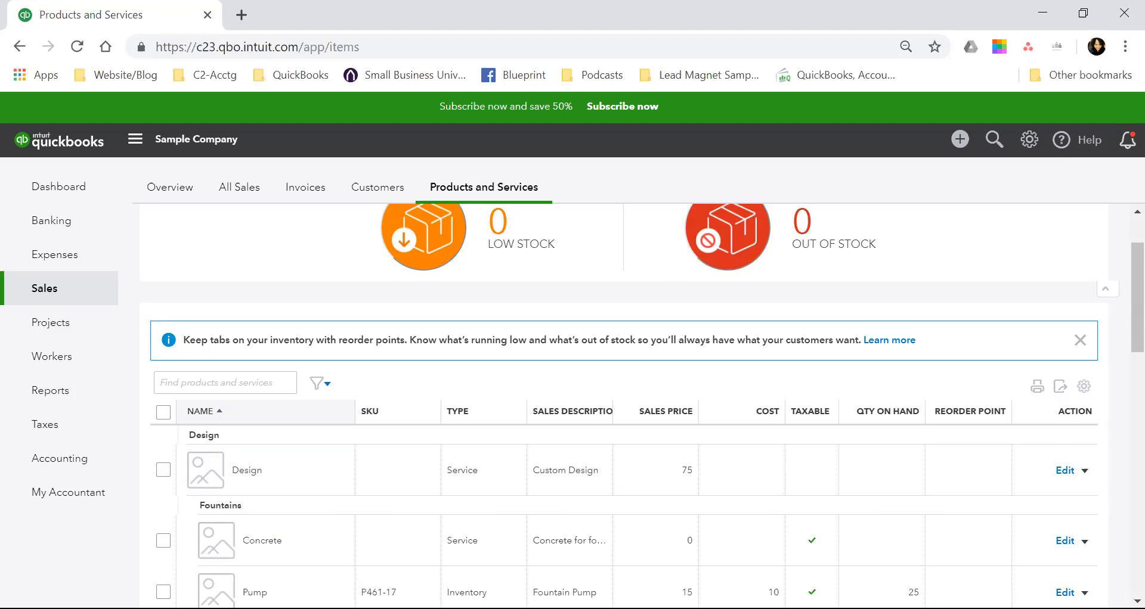
scroll(623, 503, down, 1)
scroll(623, 502, down, 1)
scroll(623, 503, up, 1)
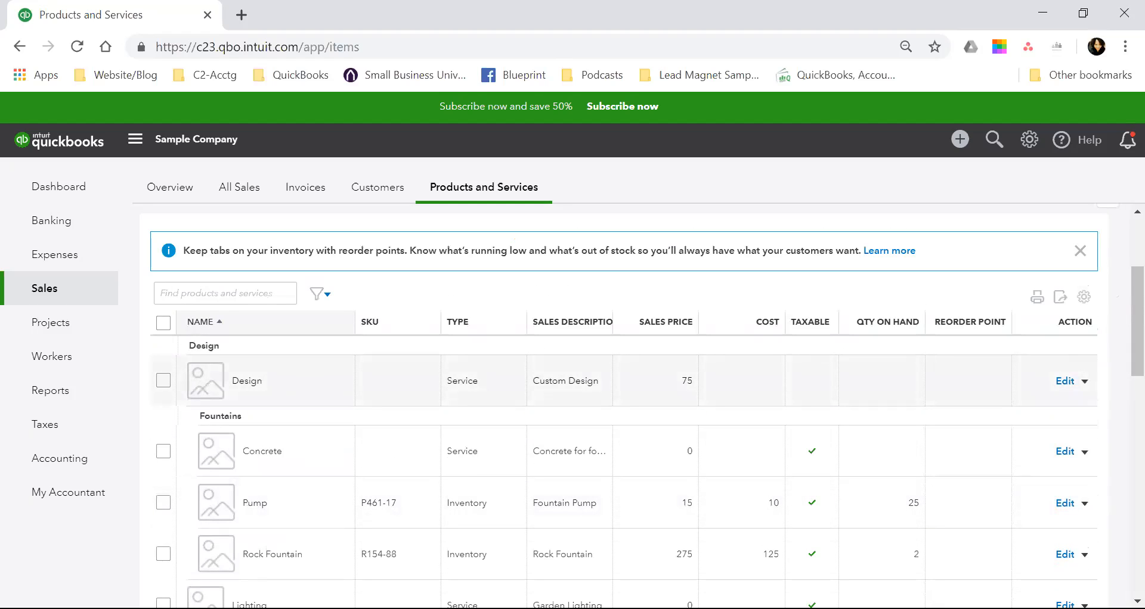
scroll(623, 373, down, 1)
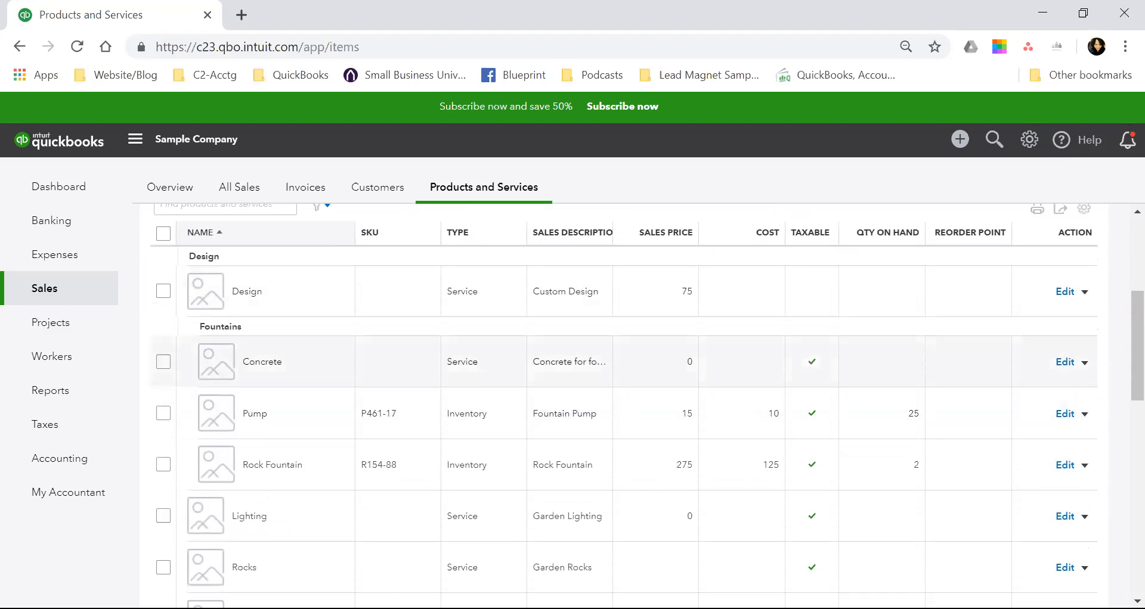
scroll(623, 377, down, 1)
scroll(623, 377, down, 2)
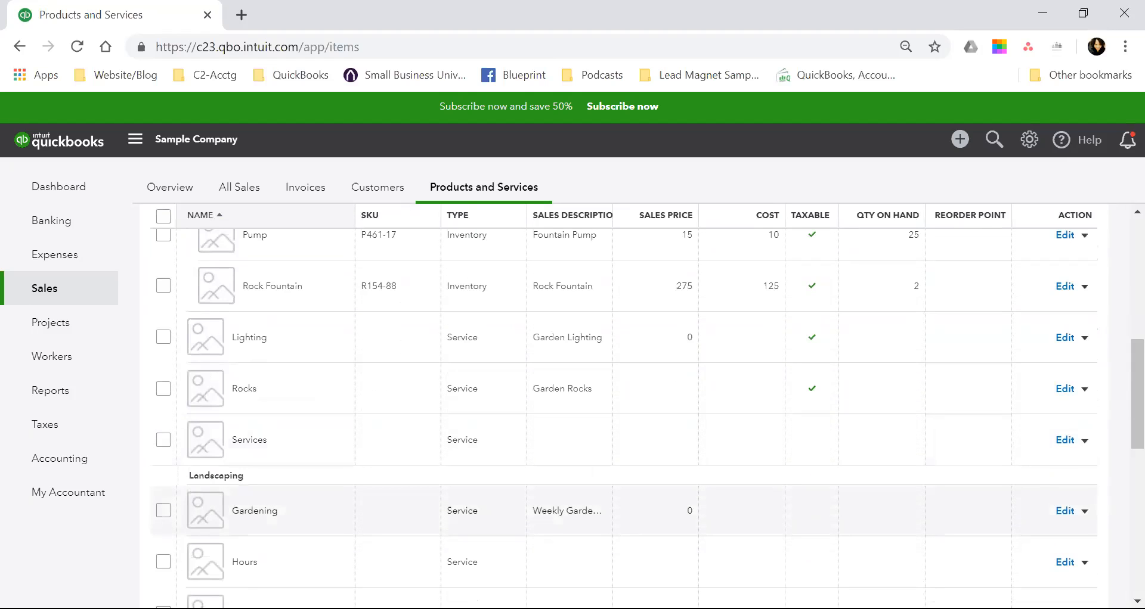
scroll(623, 377, down, 2)
scroll(623, 377, up, 8)
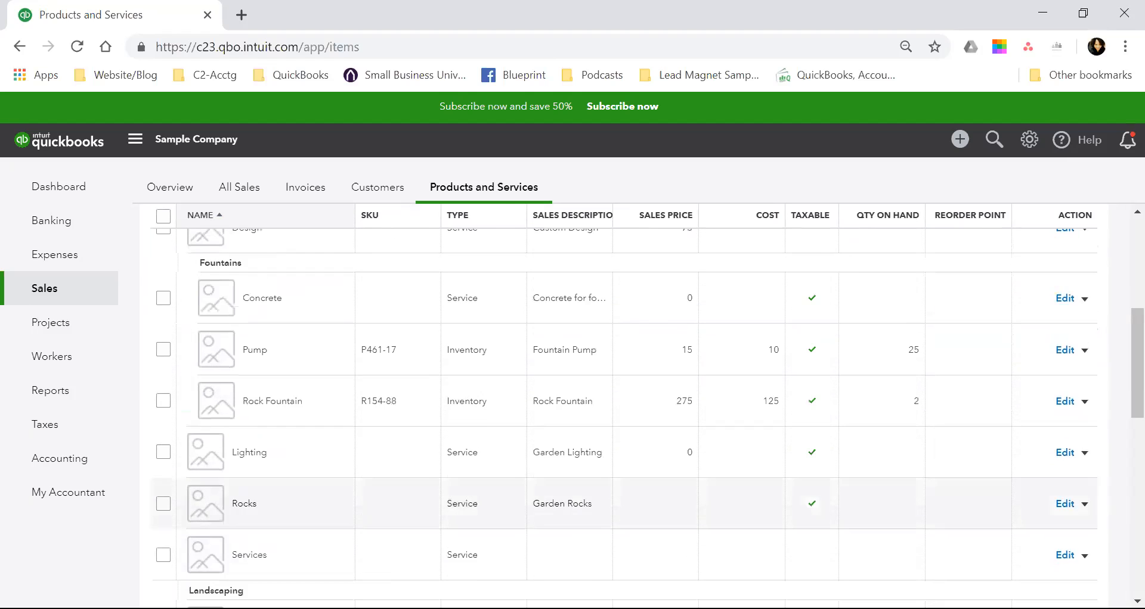
scroll(623, 447, down, 2)
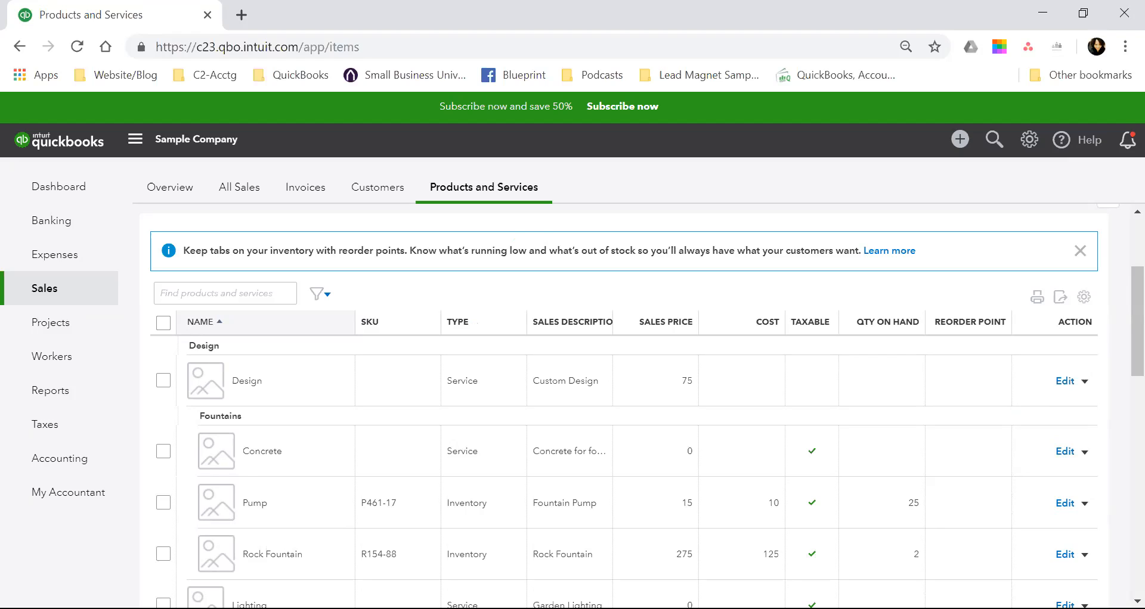
scroll(642, 407, up, 2)
scroll(642, 407, down, 4)
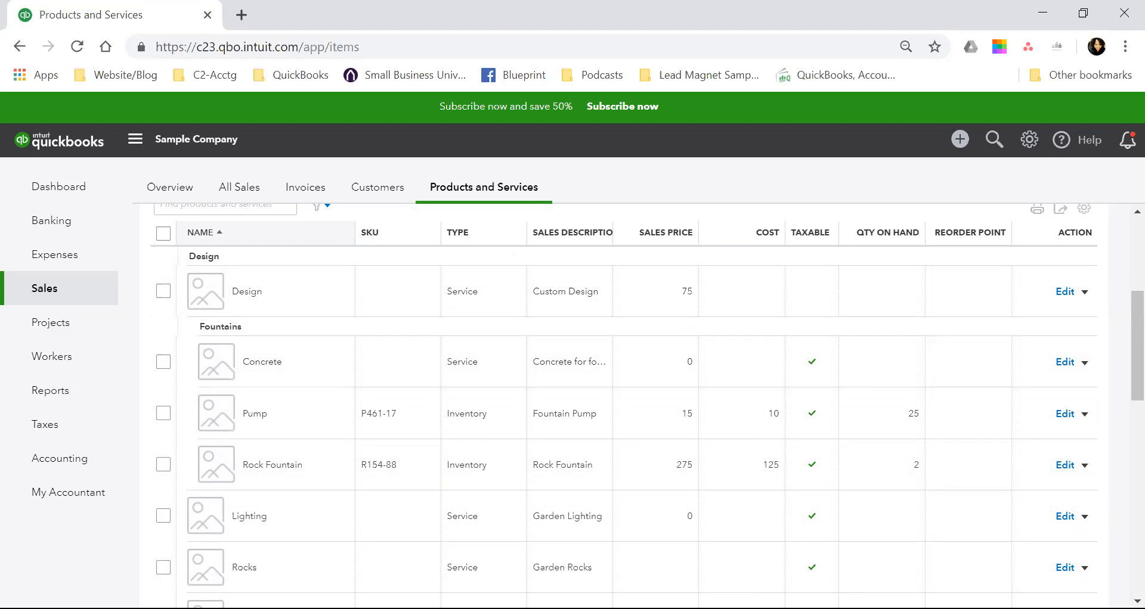
scroll(596, 405, down, 6)
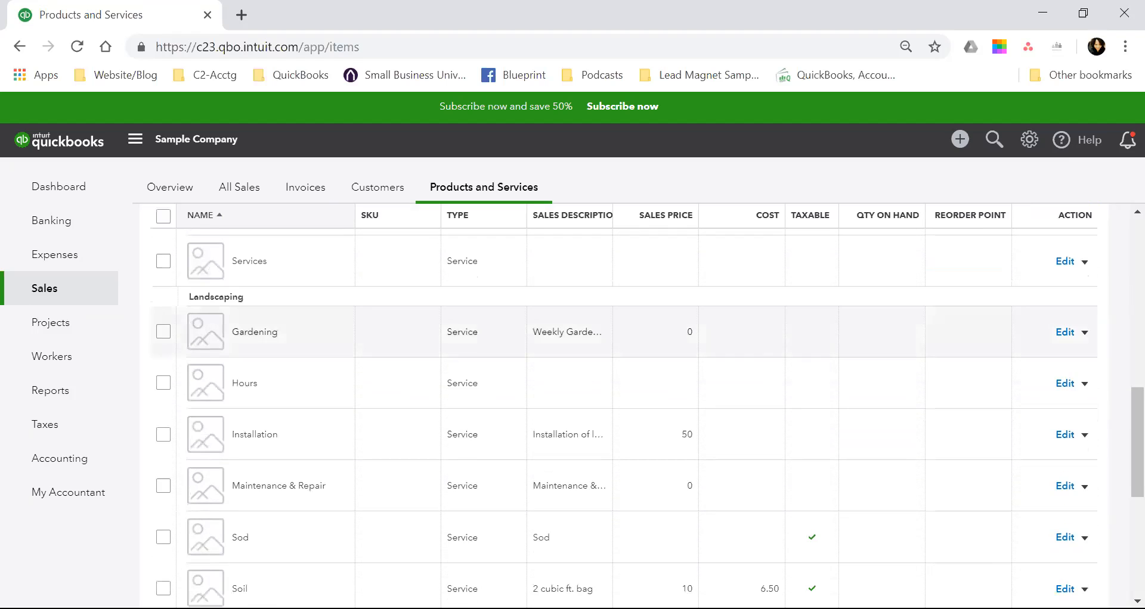
scroll(597, 405, up, 2)
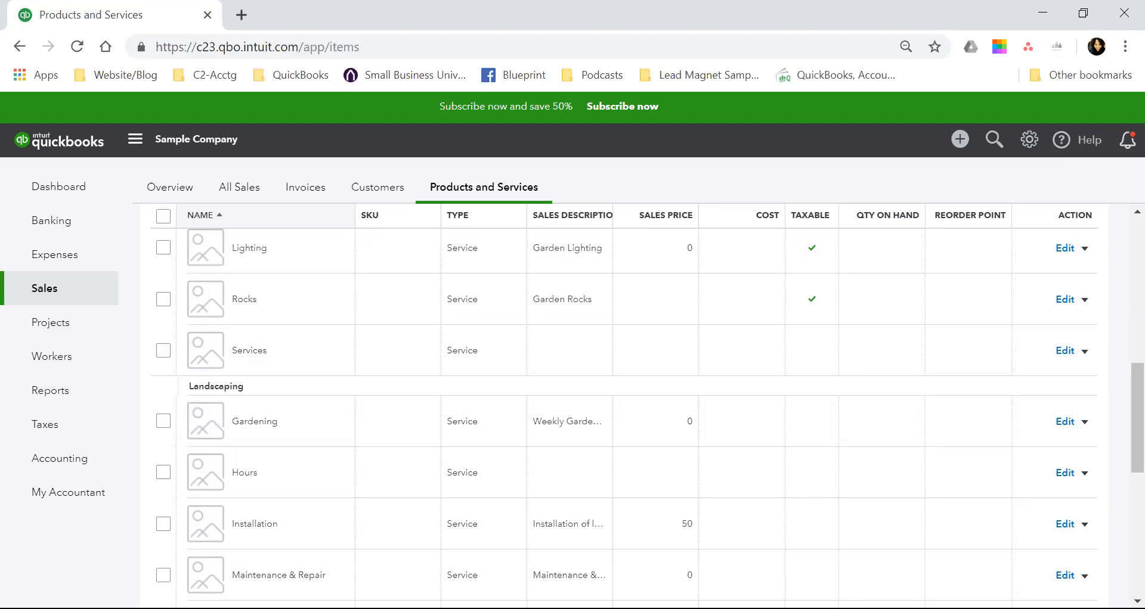
scroll(596, 418, down, 2)
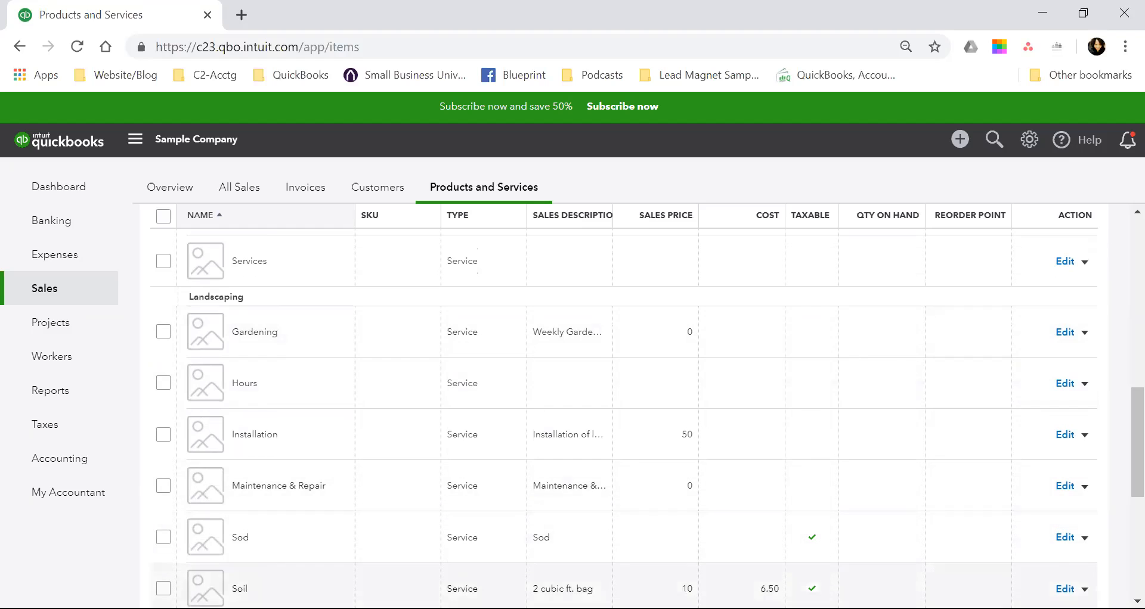
scroll(597, 537, up, 6)
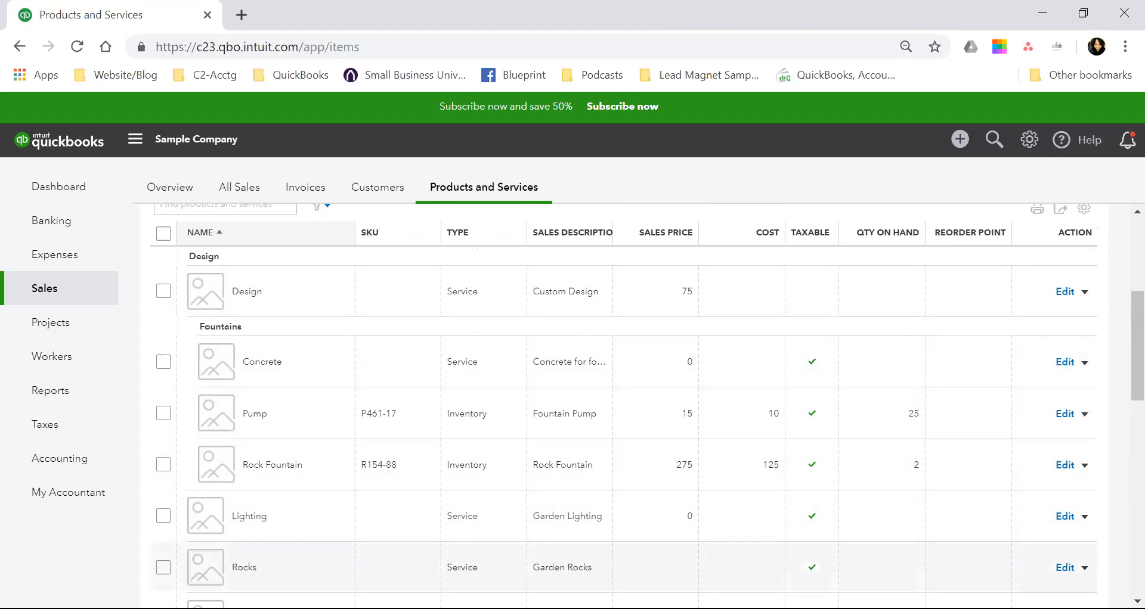
scroll(596, 465, up, 3)
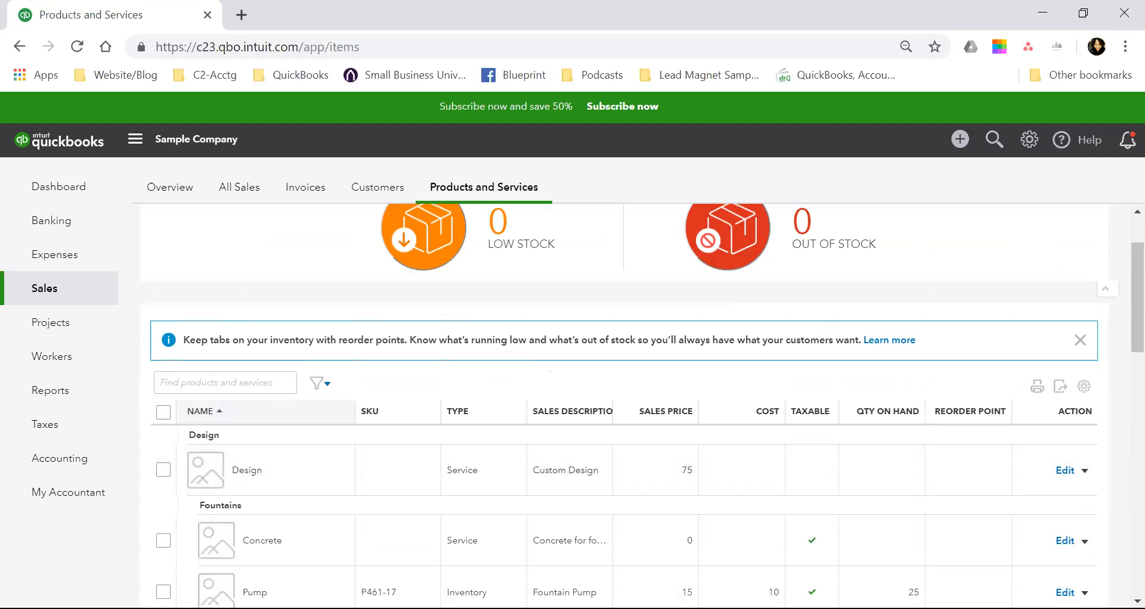
scroll(596, 417, down, 15)
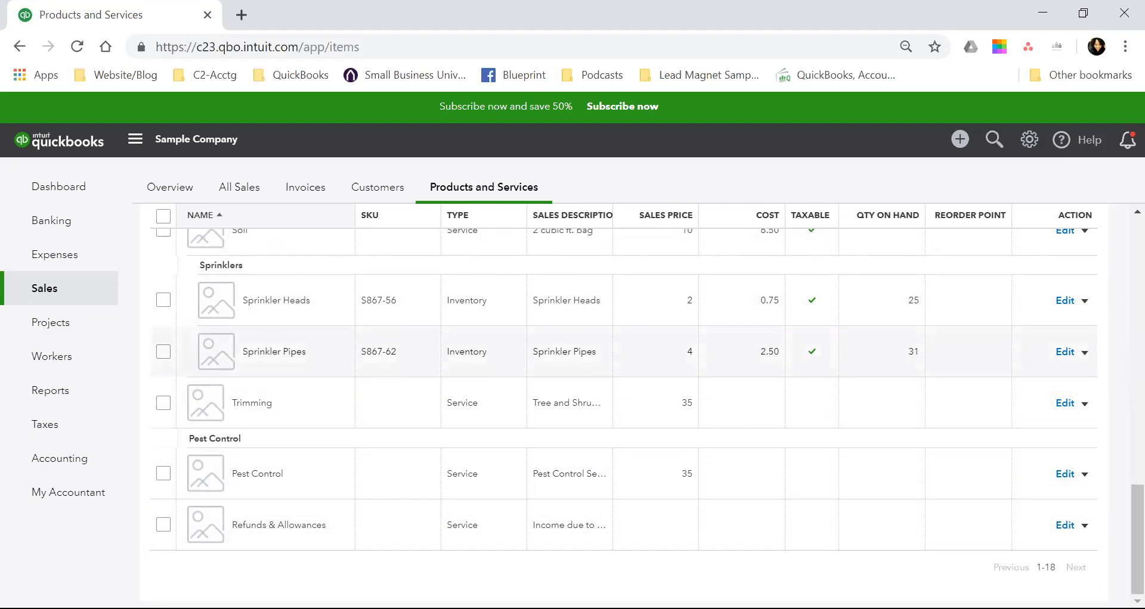
scroll(572, 352, up, 15)
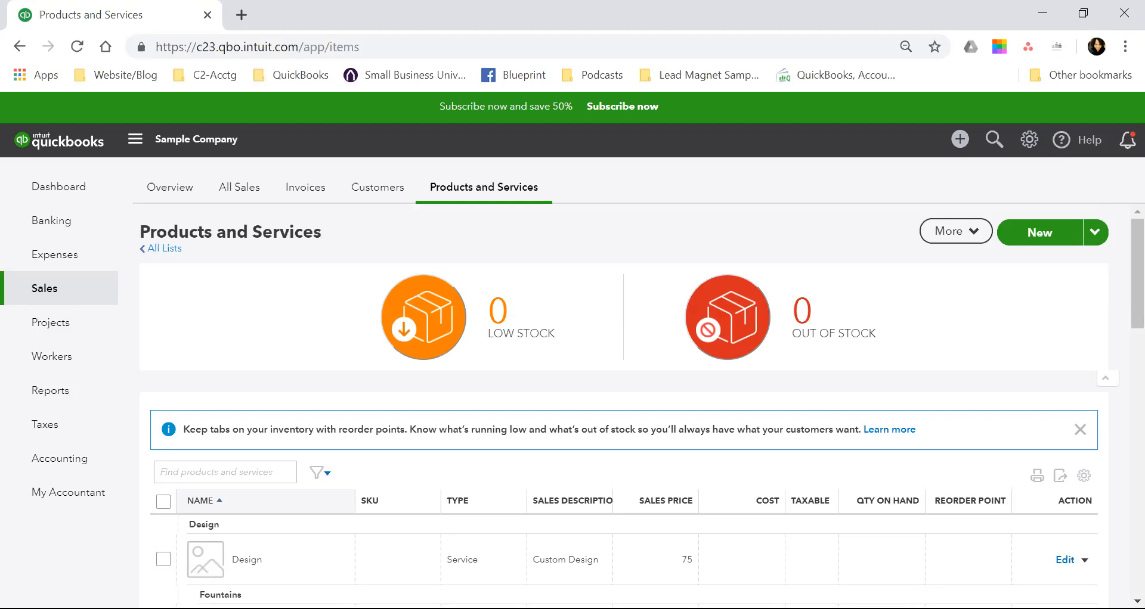
scroll(624, 406, down, 15)
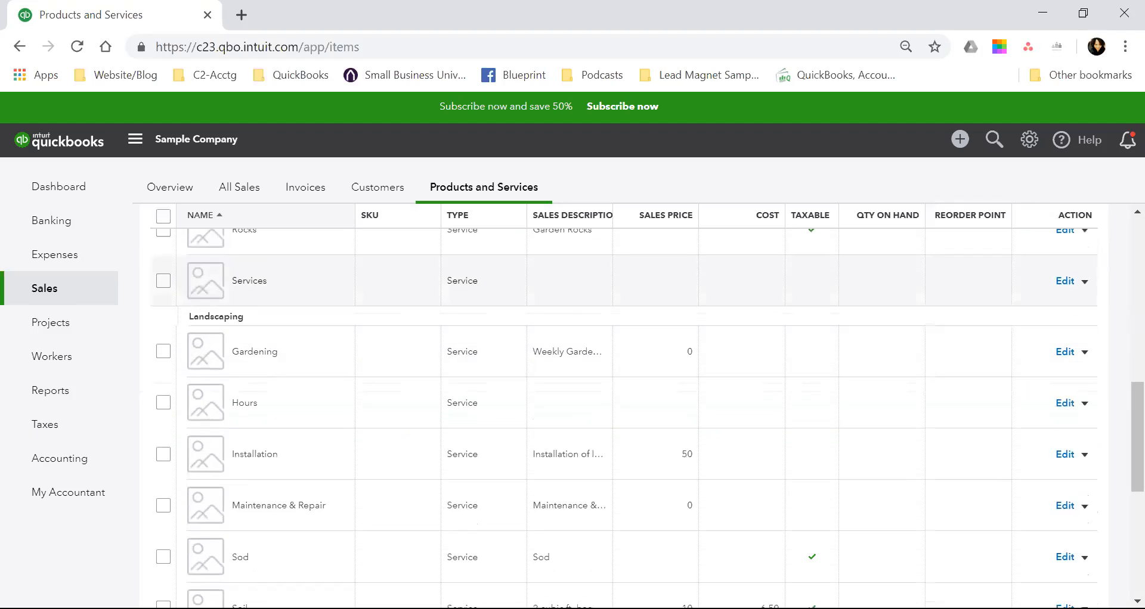
scroll(624, 358, down, 1)
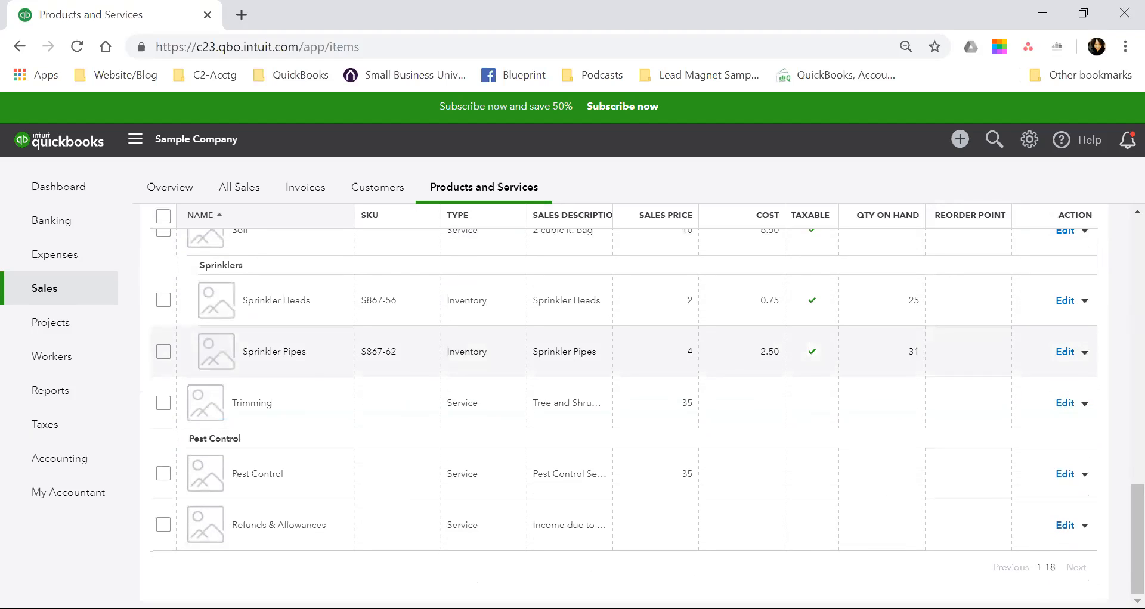
scroll(624, 358, up, 15)
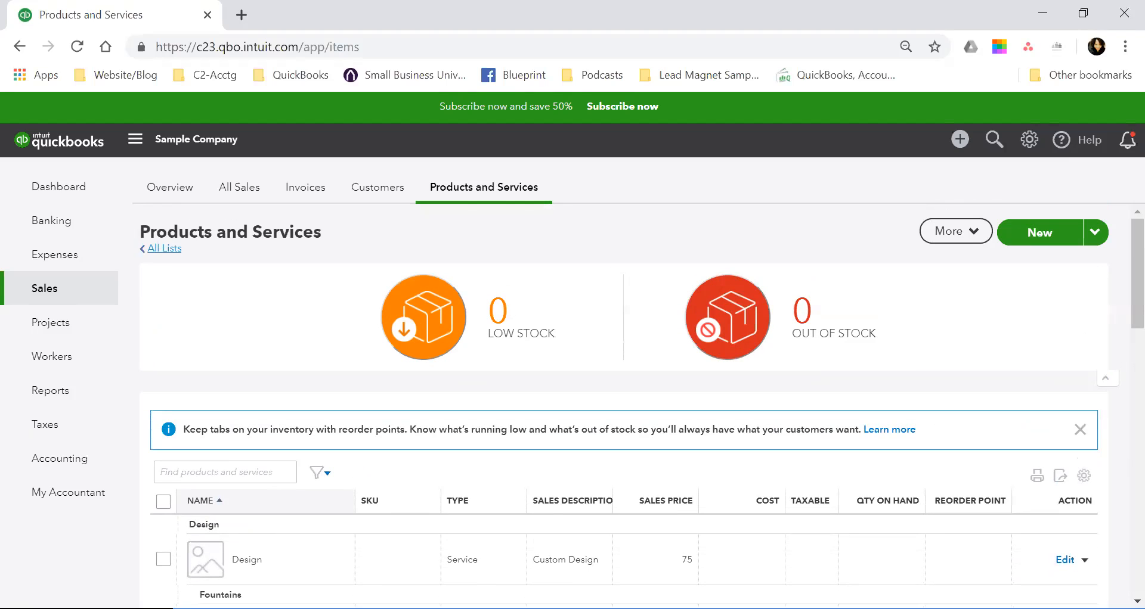
View the Payment Methods list and return to the overview of all lists.
click(165, 248)
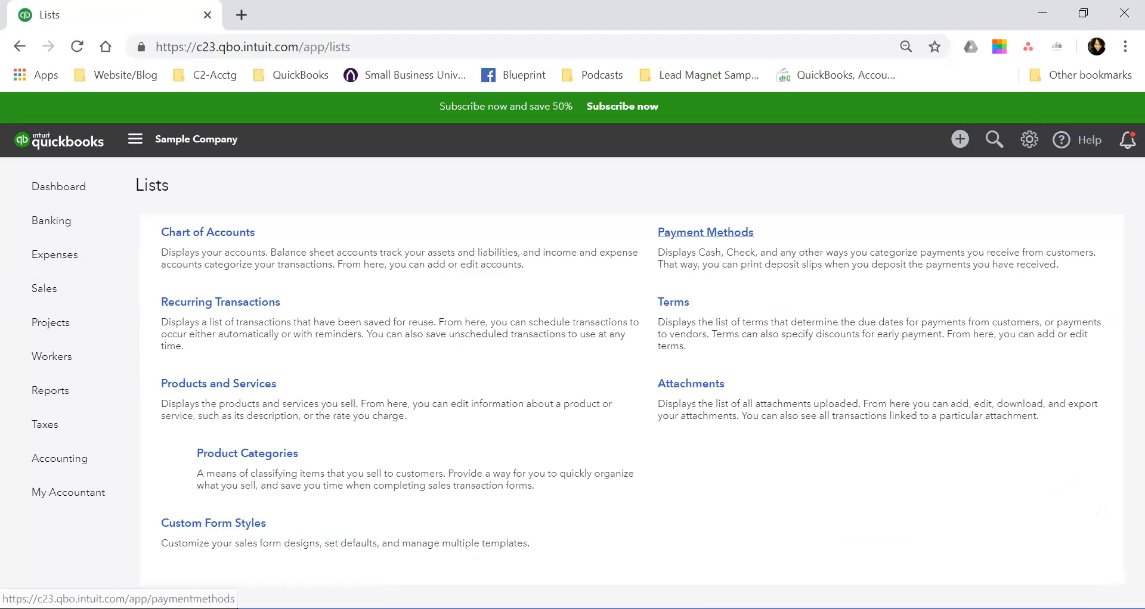
click(706, 231)
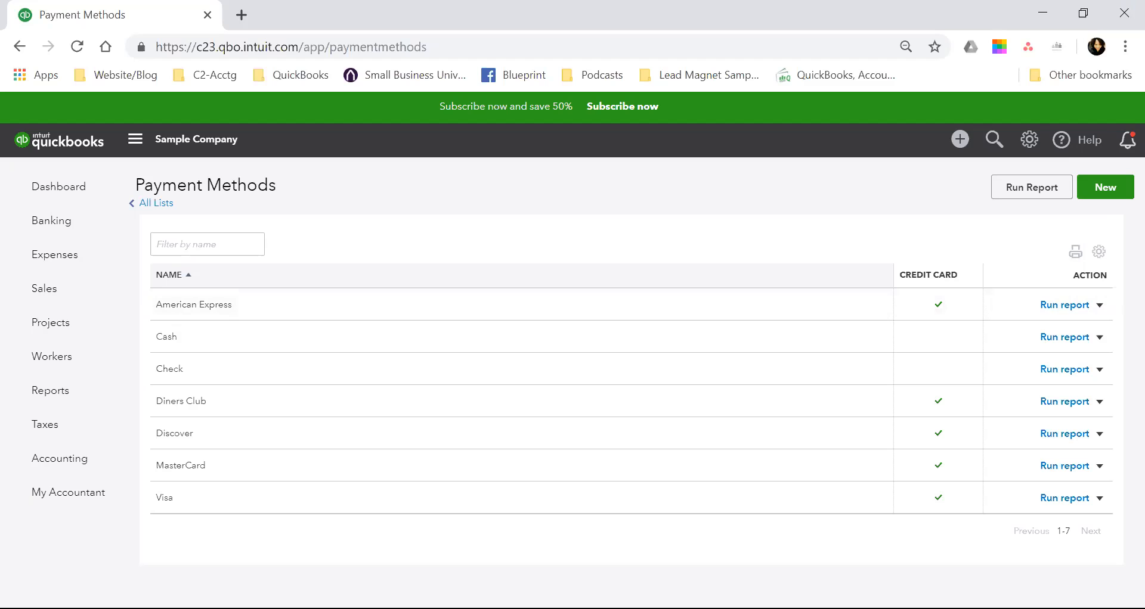
click(156, 203)
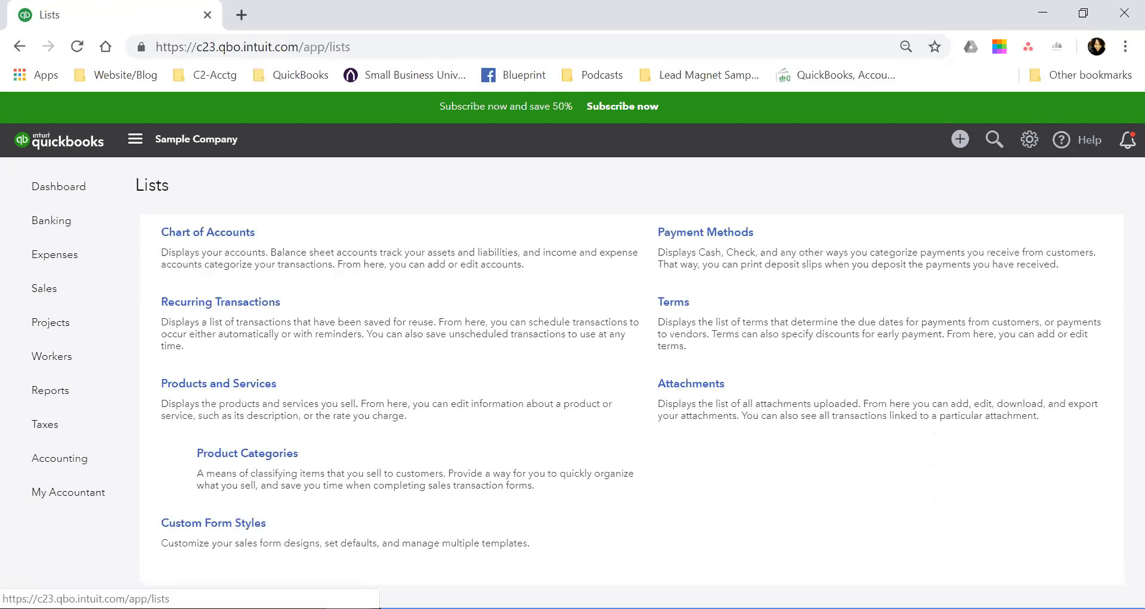
View the Terms list, look at the blank New Term form without saving, and return to all lists.
click(673, 302)
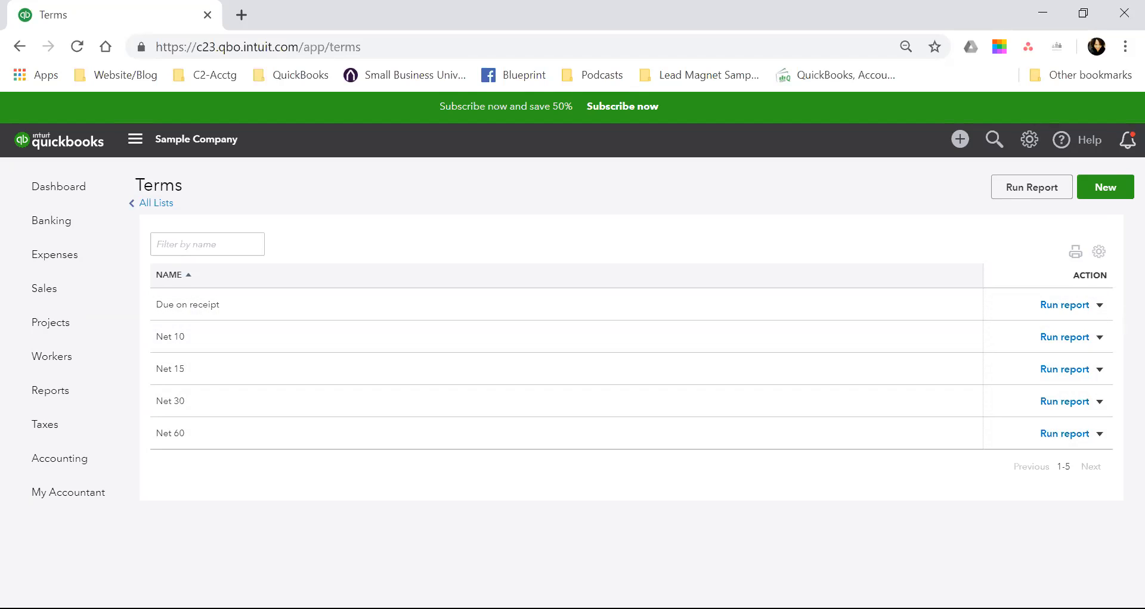
click(1105, 188)
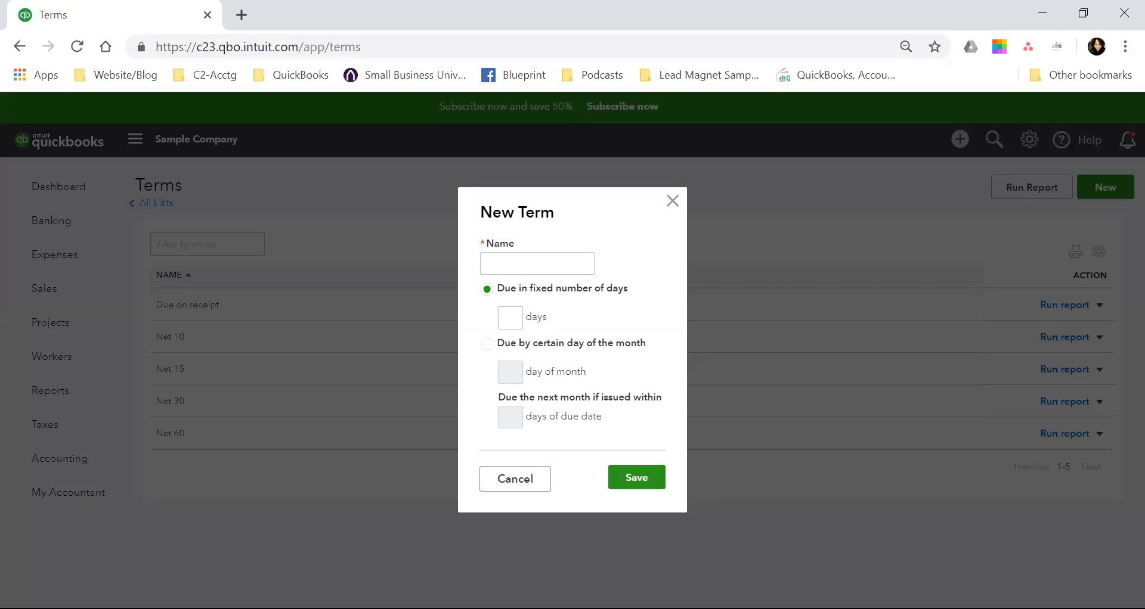
key(Escape)
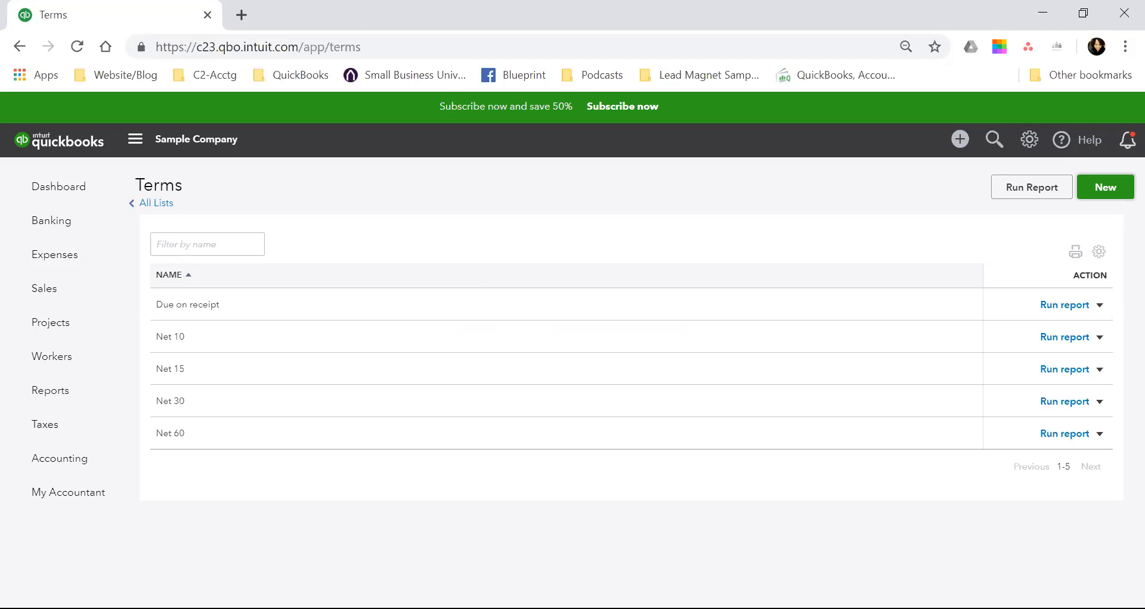
click(157, 203)
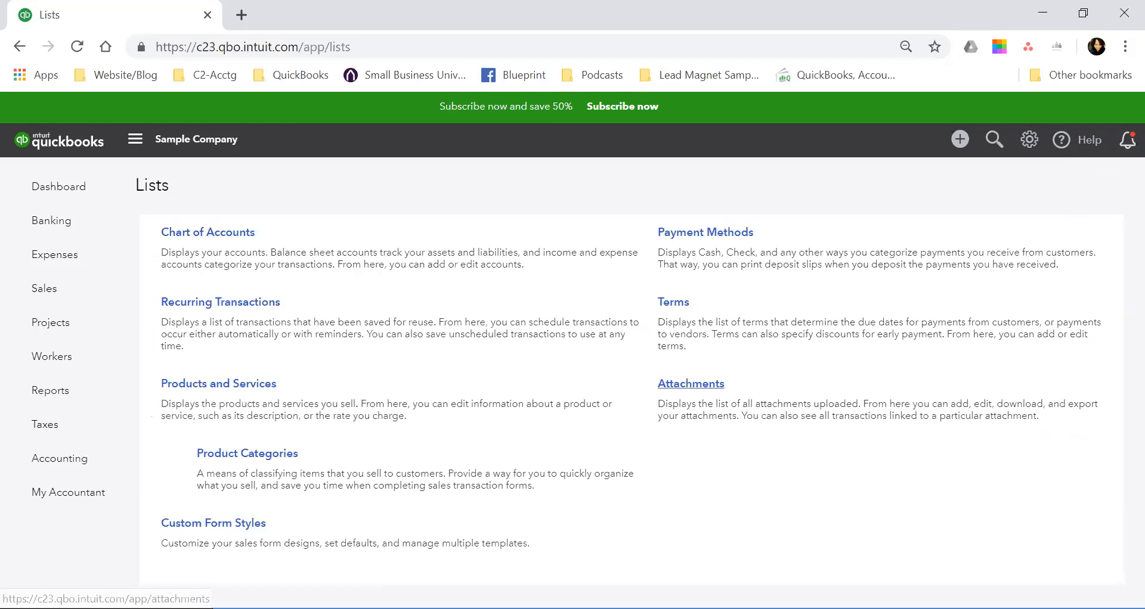
View the Attachments list and its available batch actions, and return to all lists.
click(690, 384)
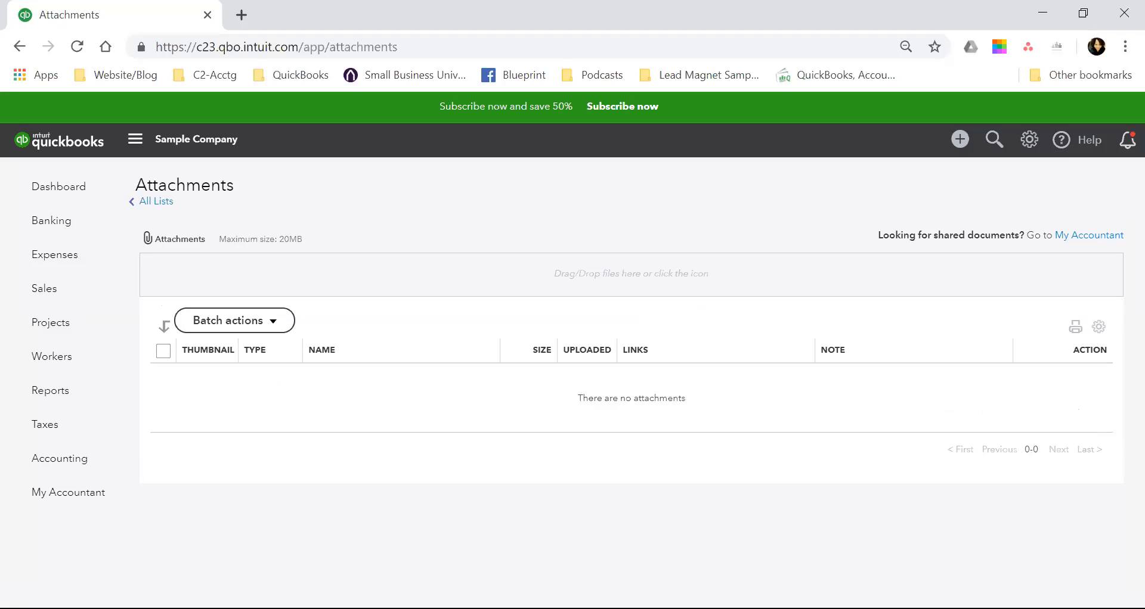
click(235, 321)
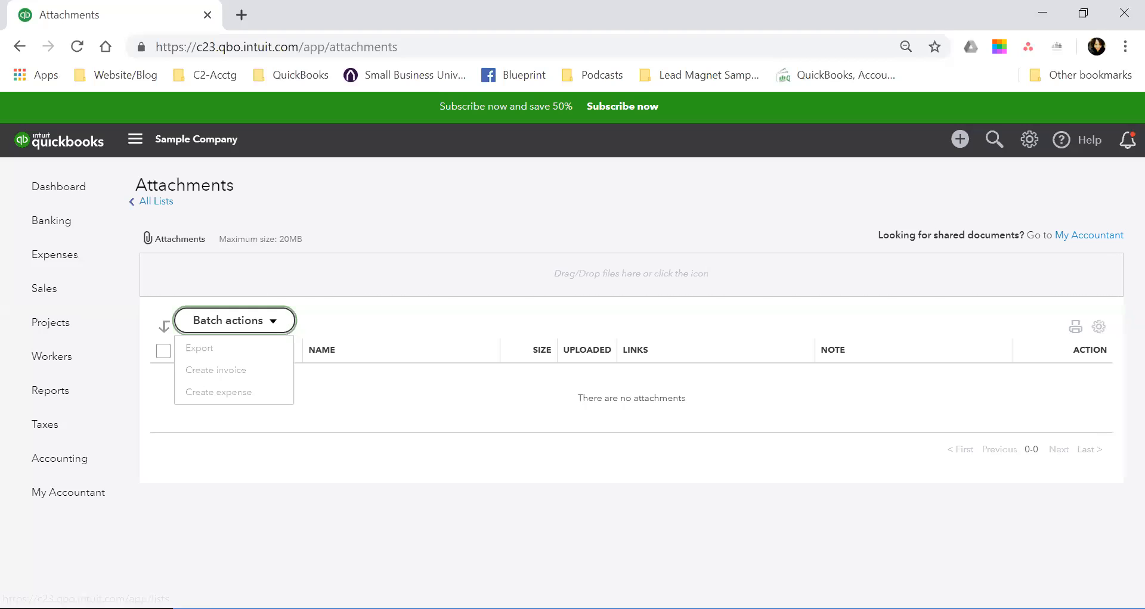
click(157, 201)
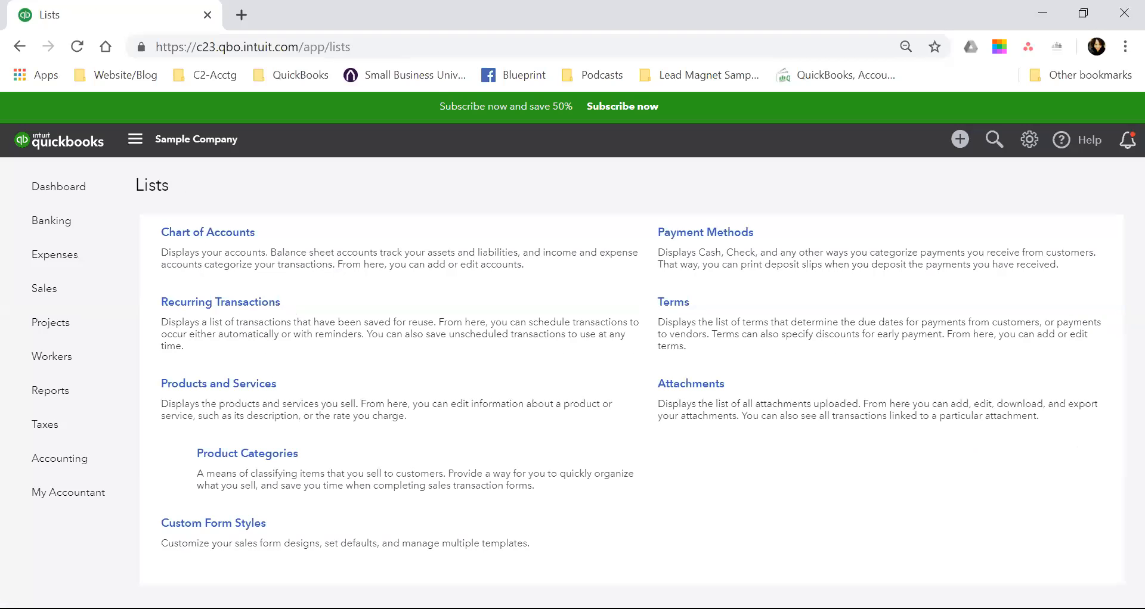